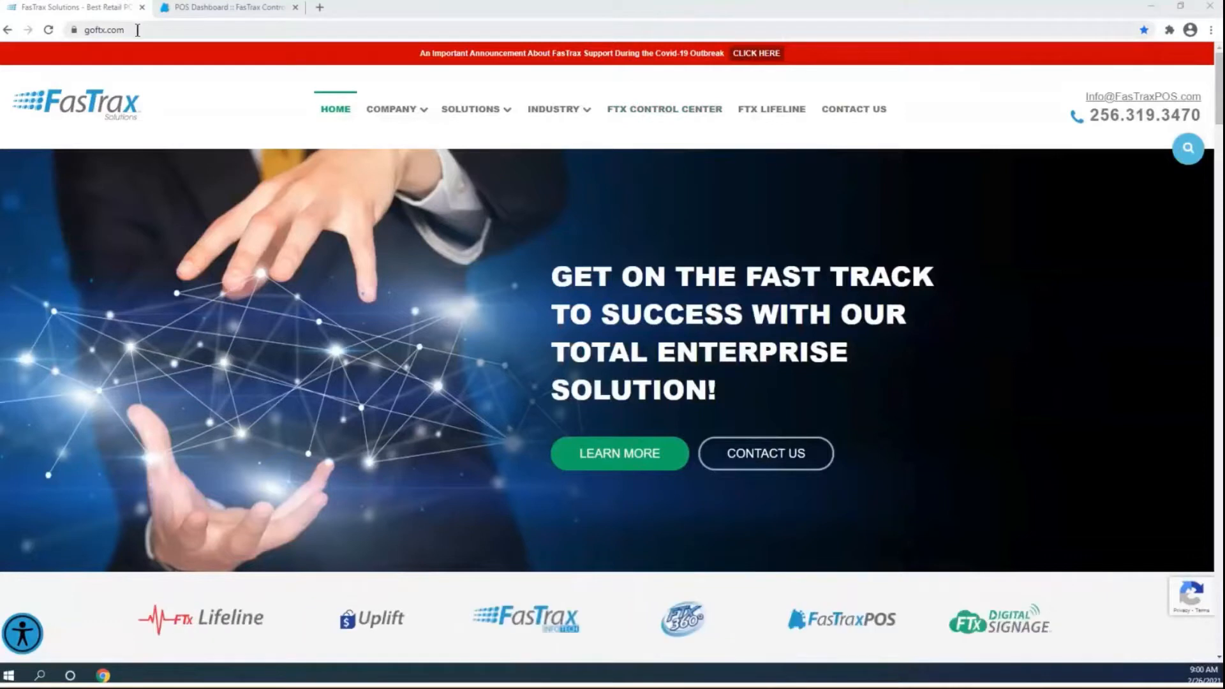
- Open the weekly training webinars from the FTX Lifeline page and look through the webinar topics and recordings
left_click(780, 114)
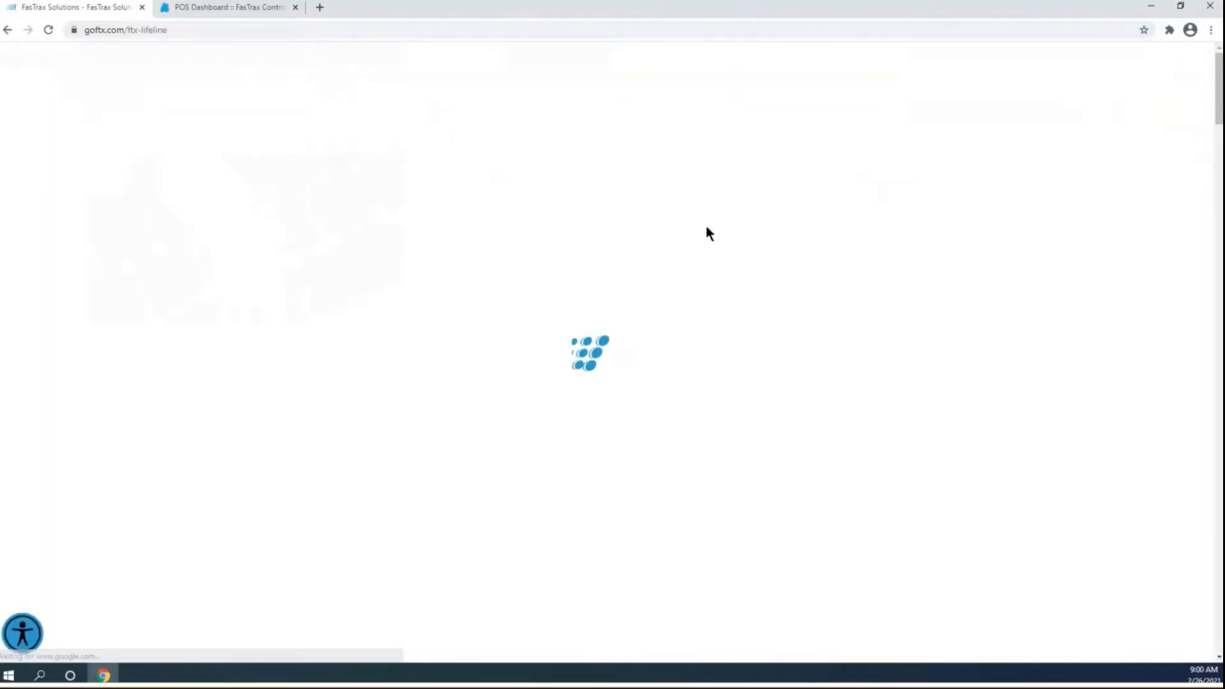
scroll(696, 275, "down", 15)
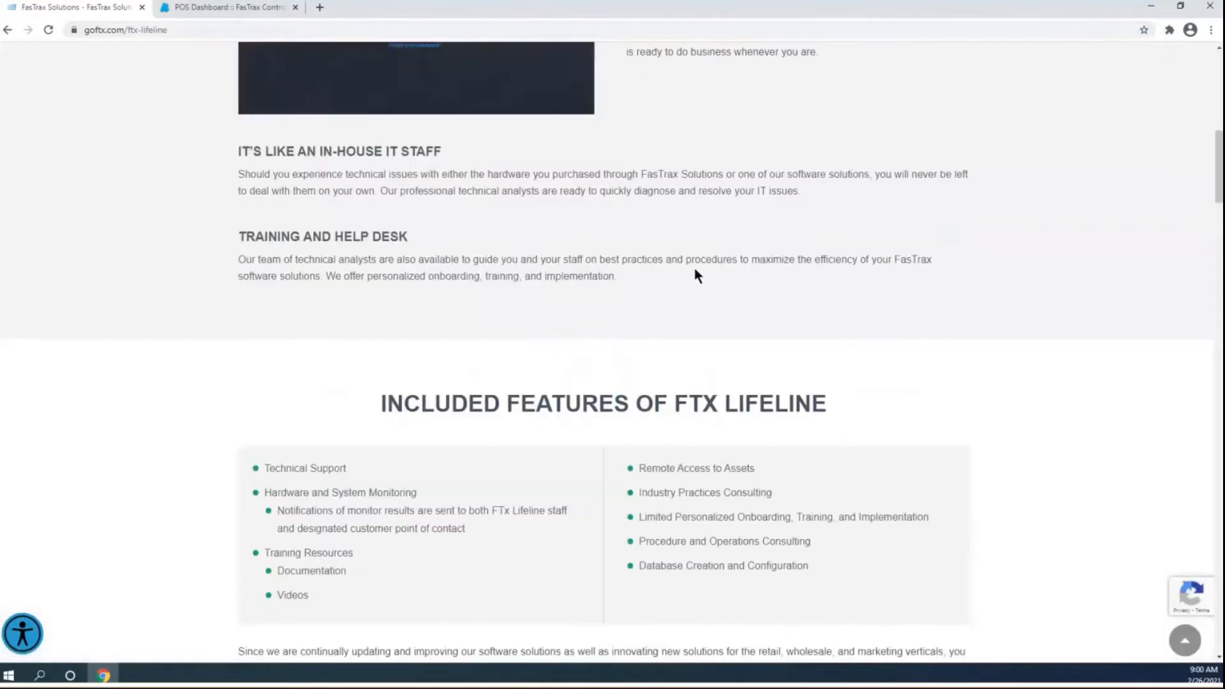
scroll(694, 276, "down", 8)
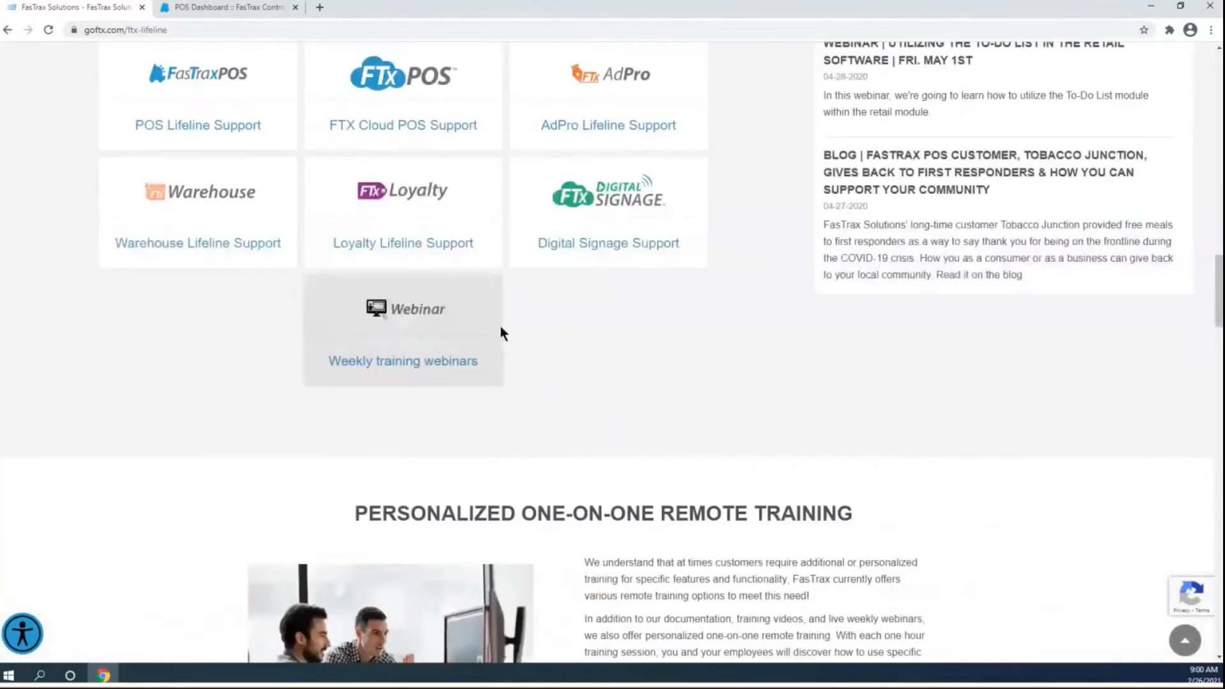
left_click(403, 323)
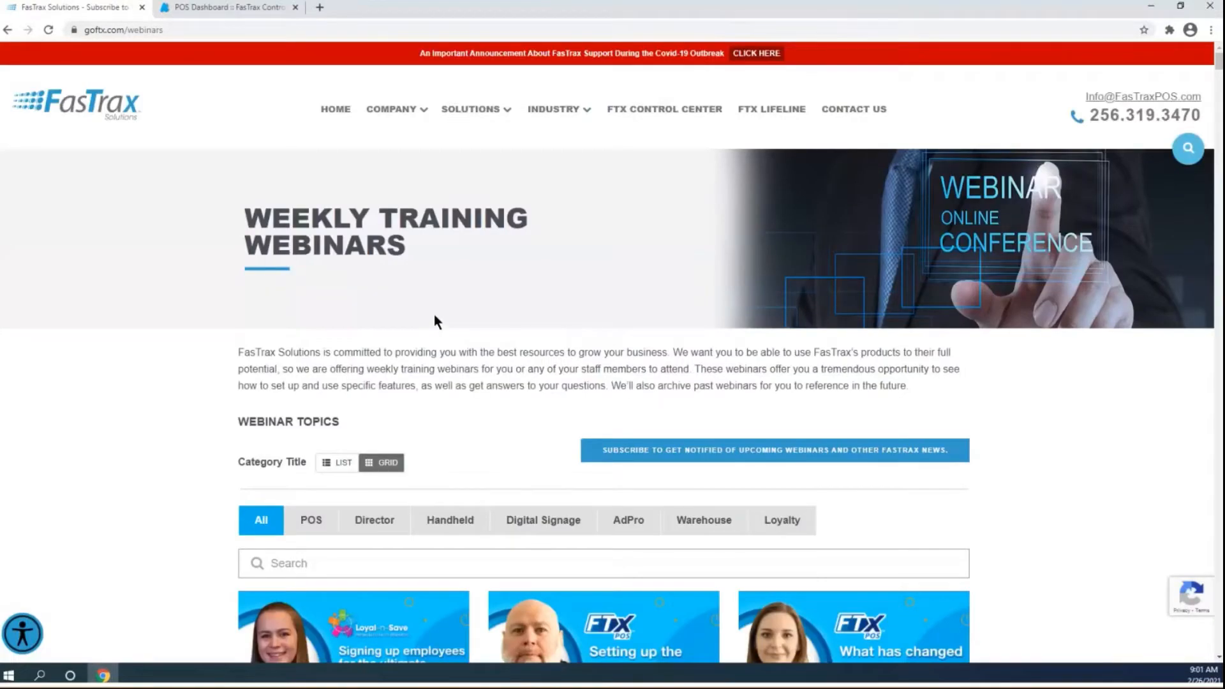
scroll(434, 319, "down", 8)
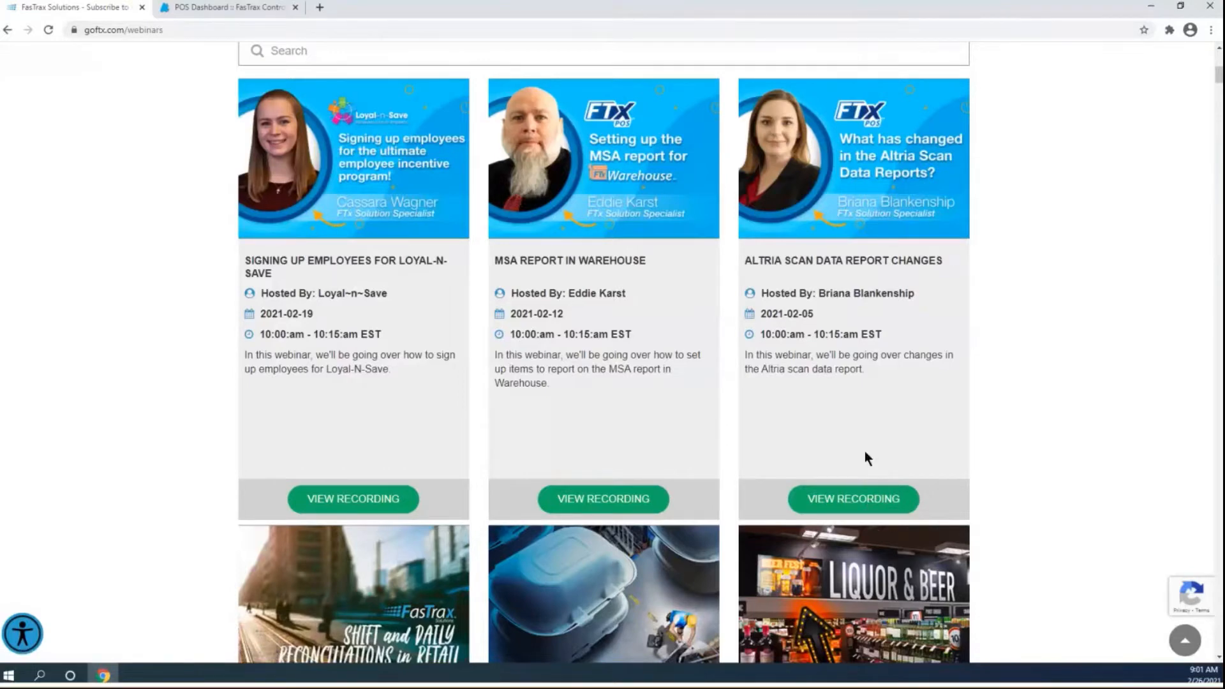
scroll(866, 455, "up", 3)
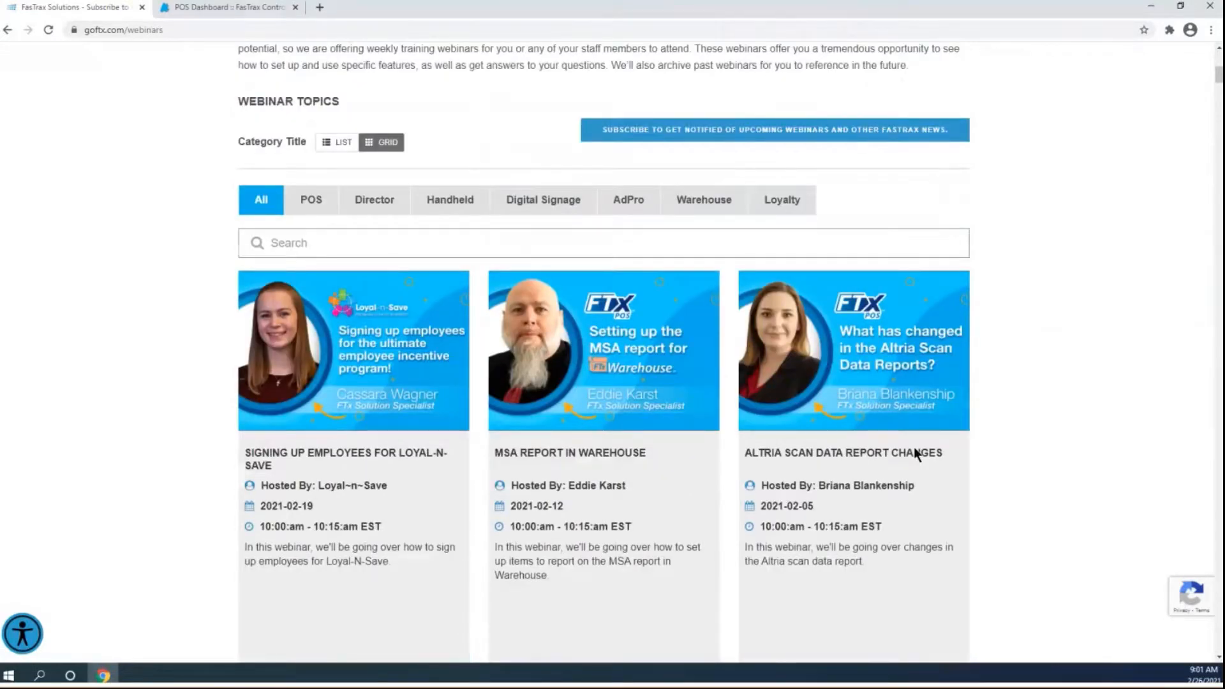
scroll(914, 448, "up", 2)
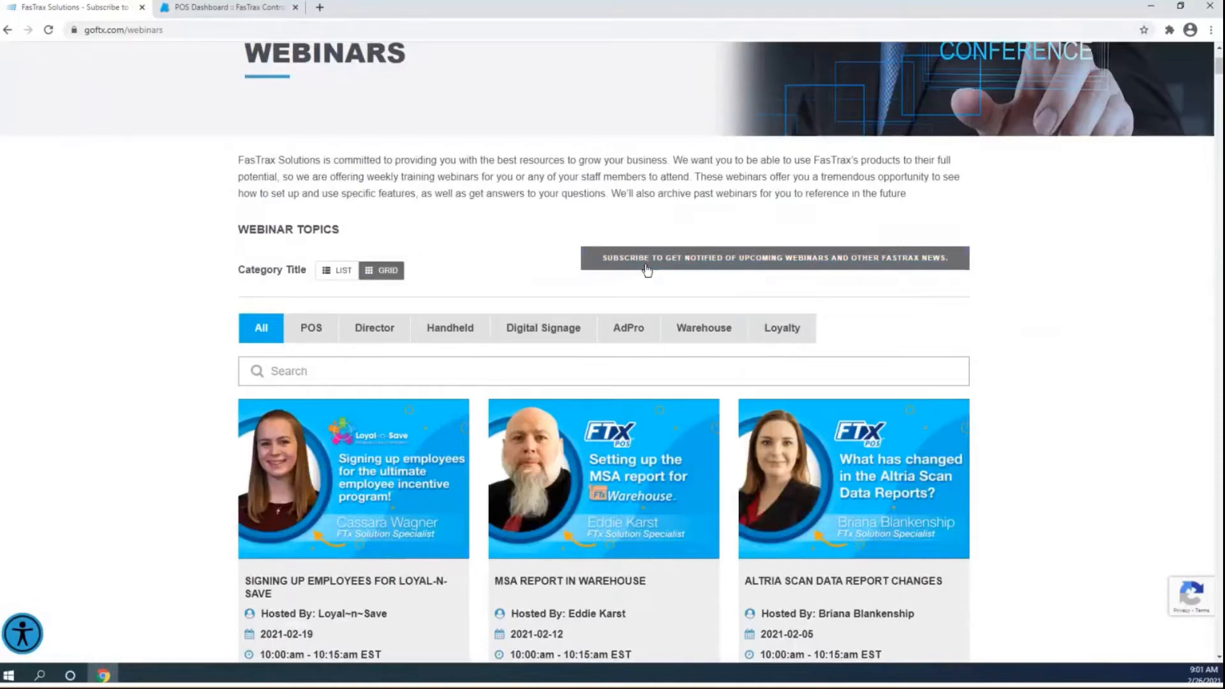
scroll(645, 266, "up", 2)
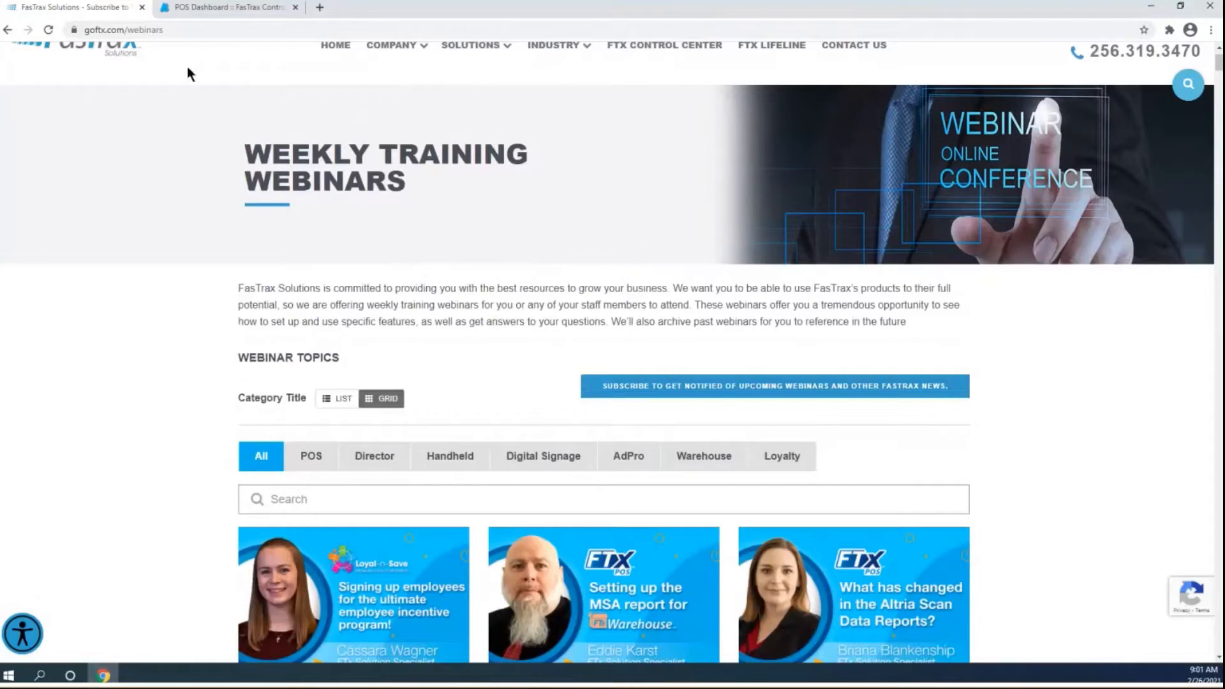
- Switch to the FasTrax Control Center and open the Point Of Sale Pricebook's product list
left_click(227, 10)
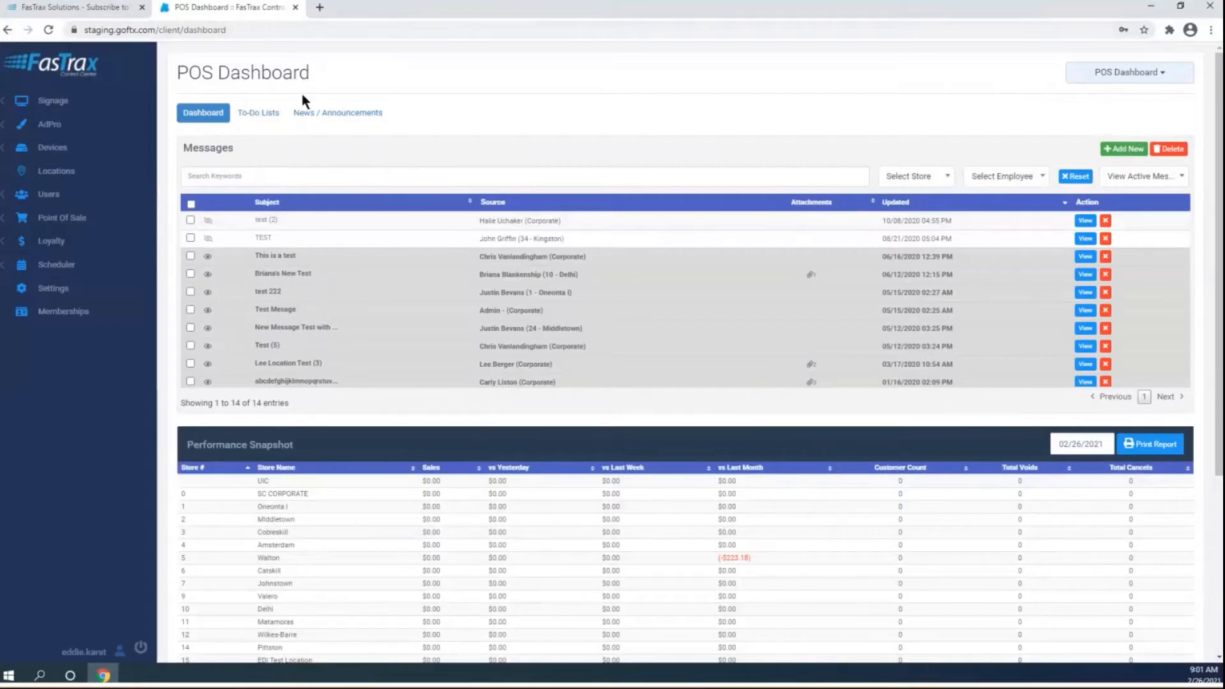
left_click(62, 220)
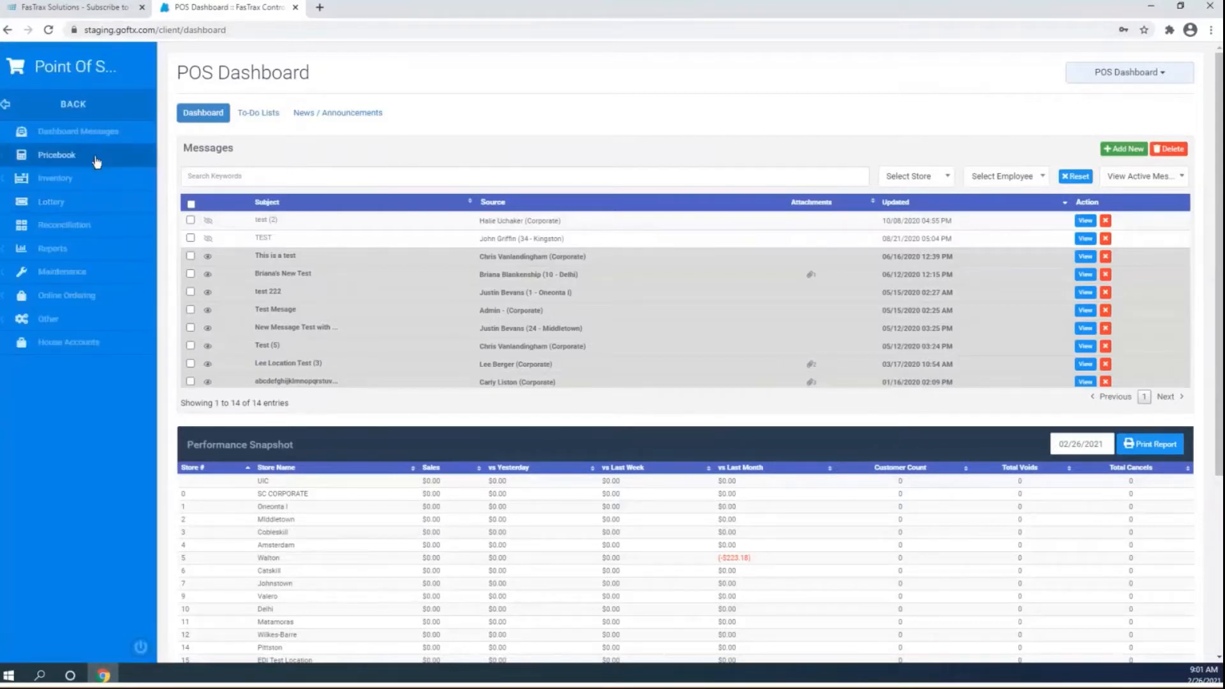
left_click(53, 156)
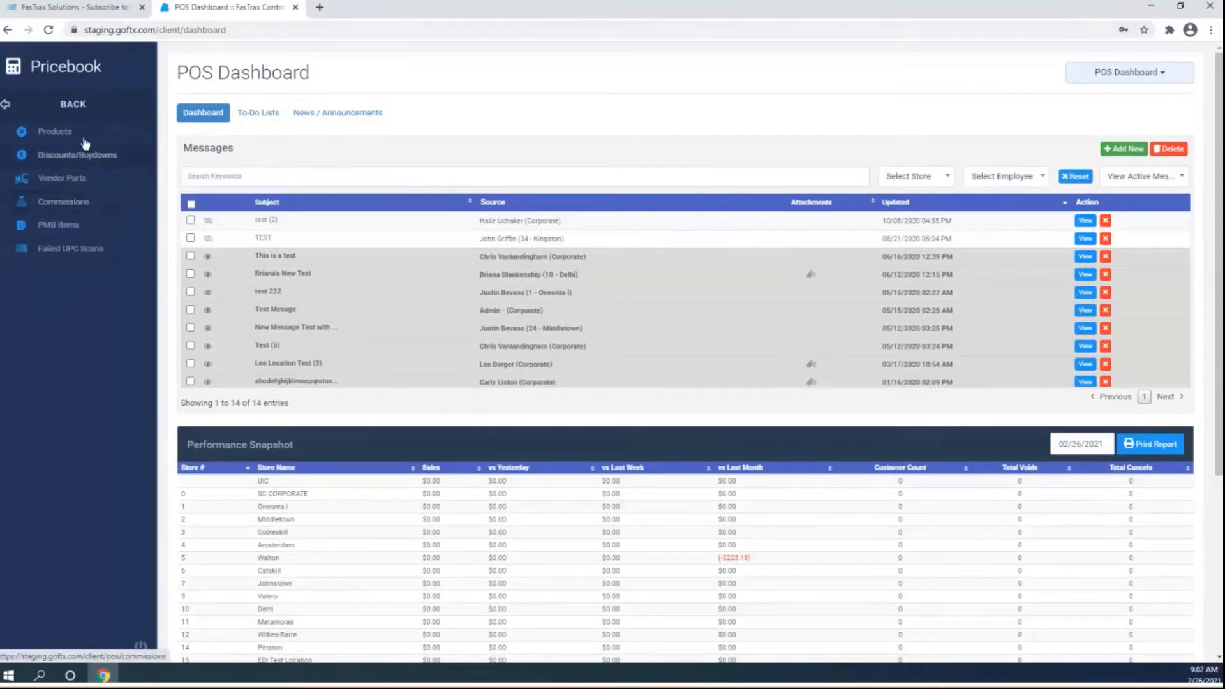
left_click(60, 134)
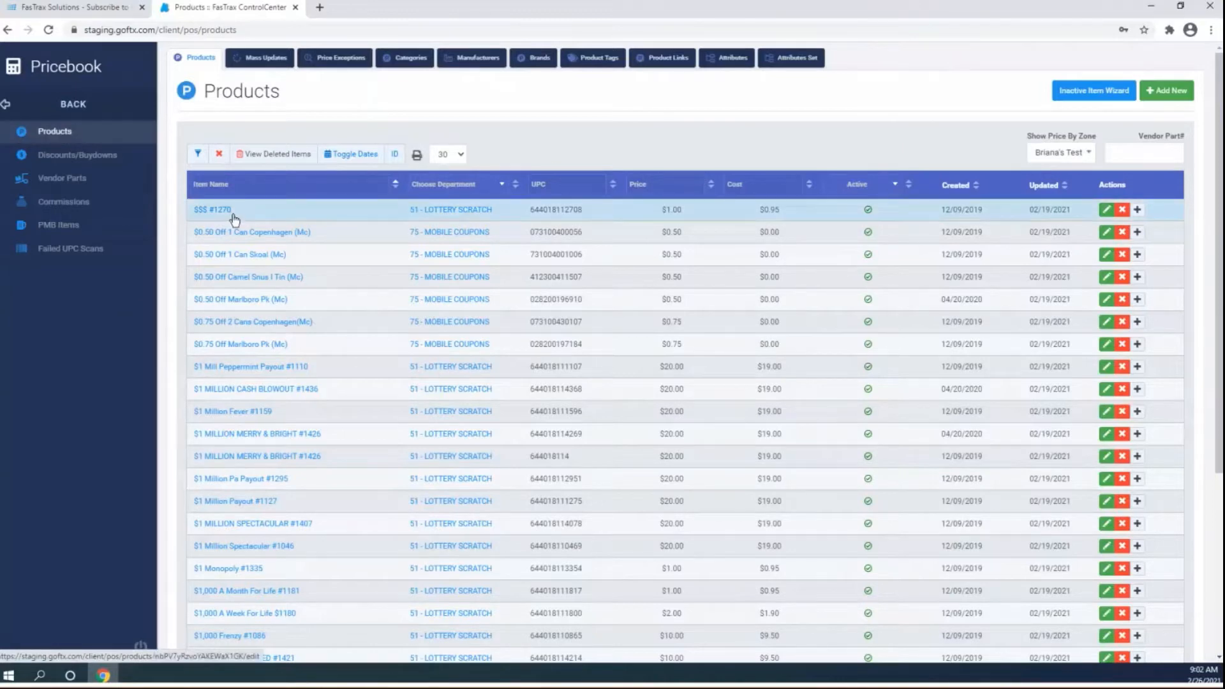
- Look through the product list and set it to show 100 items per page
scroll(499, 278, "down", 4)
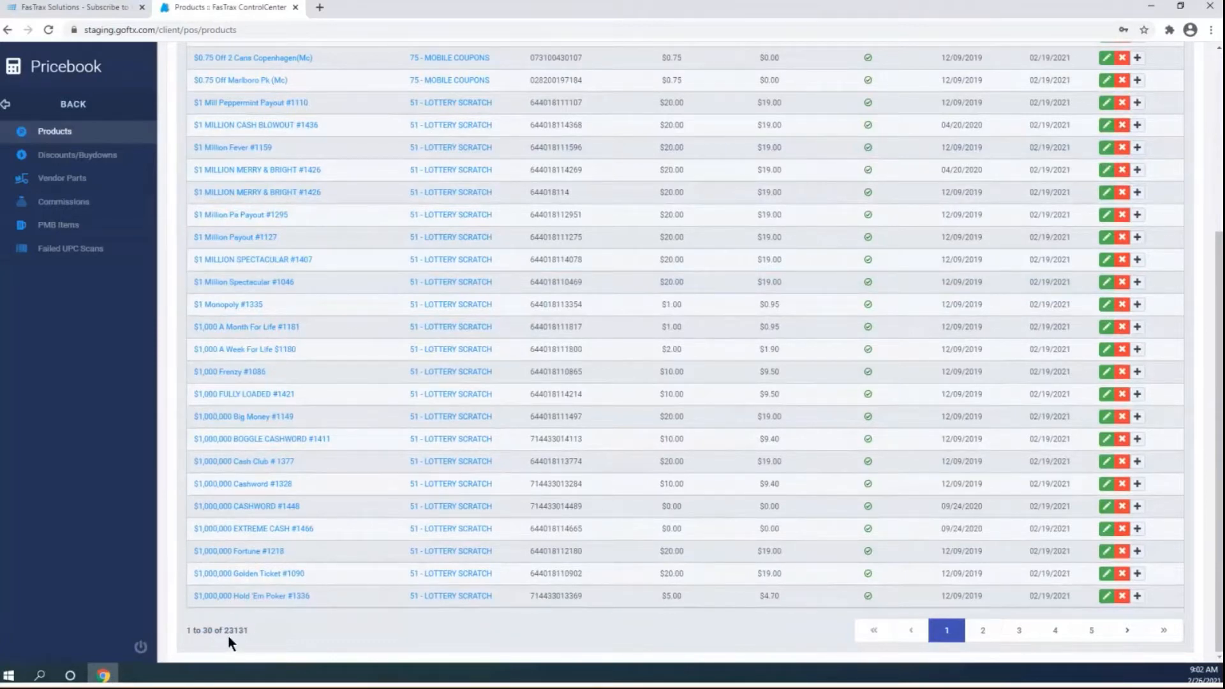
scroll(372, 589, "up", 5)
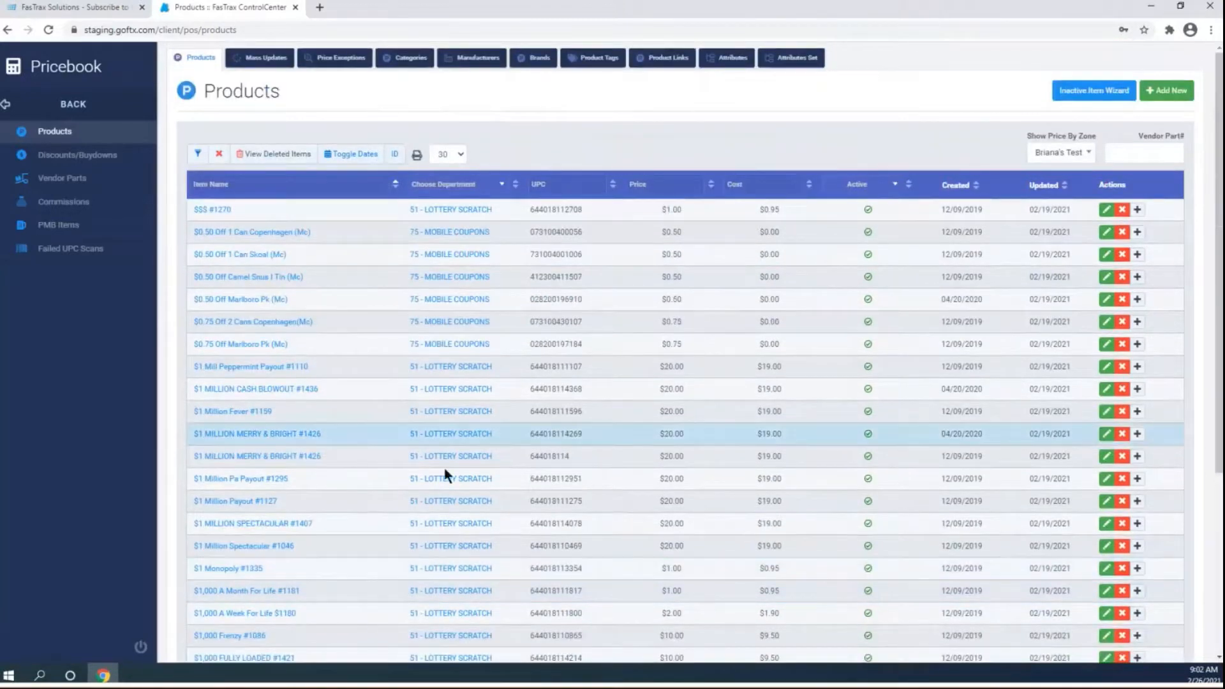
left_click(461, 154)
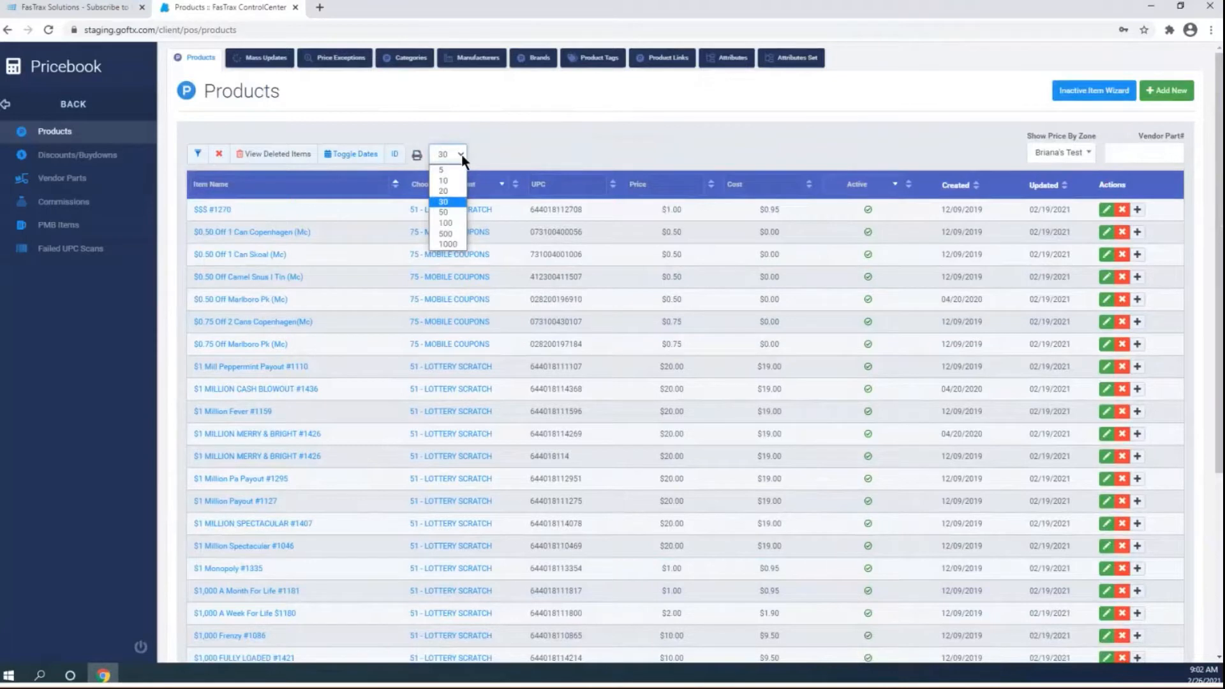
left_click(450, 223)
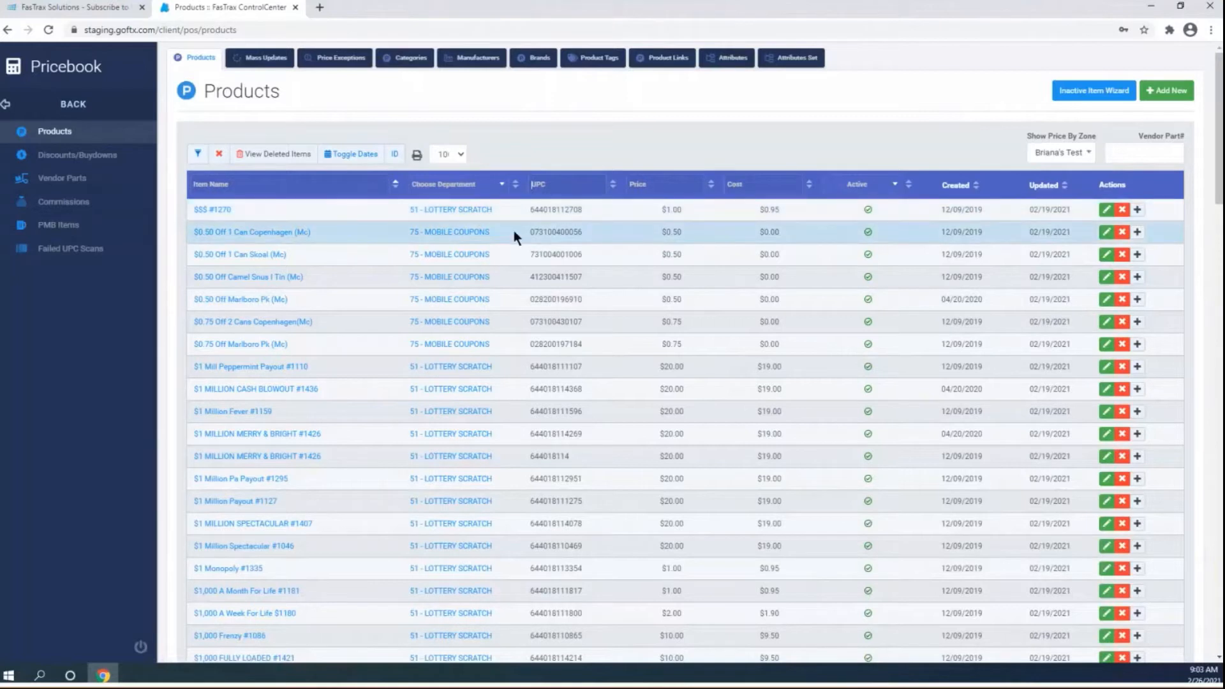
- Filter the product list by the item name "marlboro" and look through the matching items
left_click(338, 186)
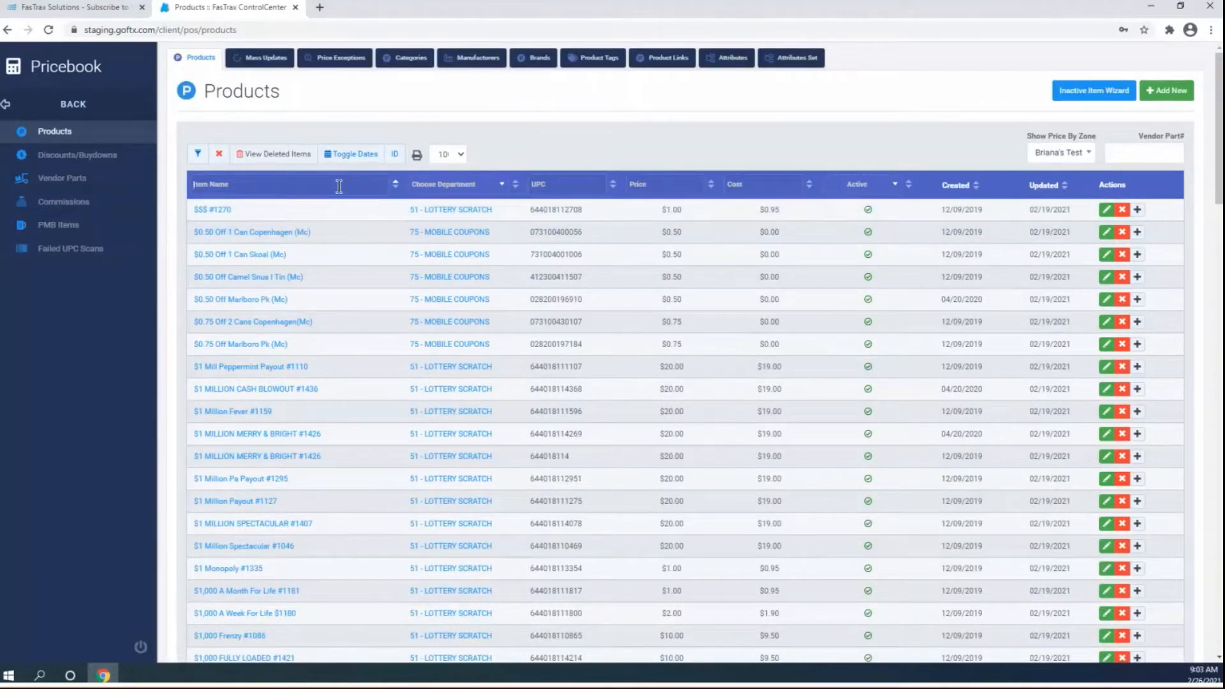
type("me")
type("rlboro")
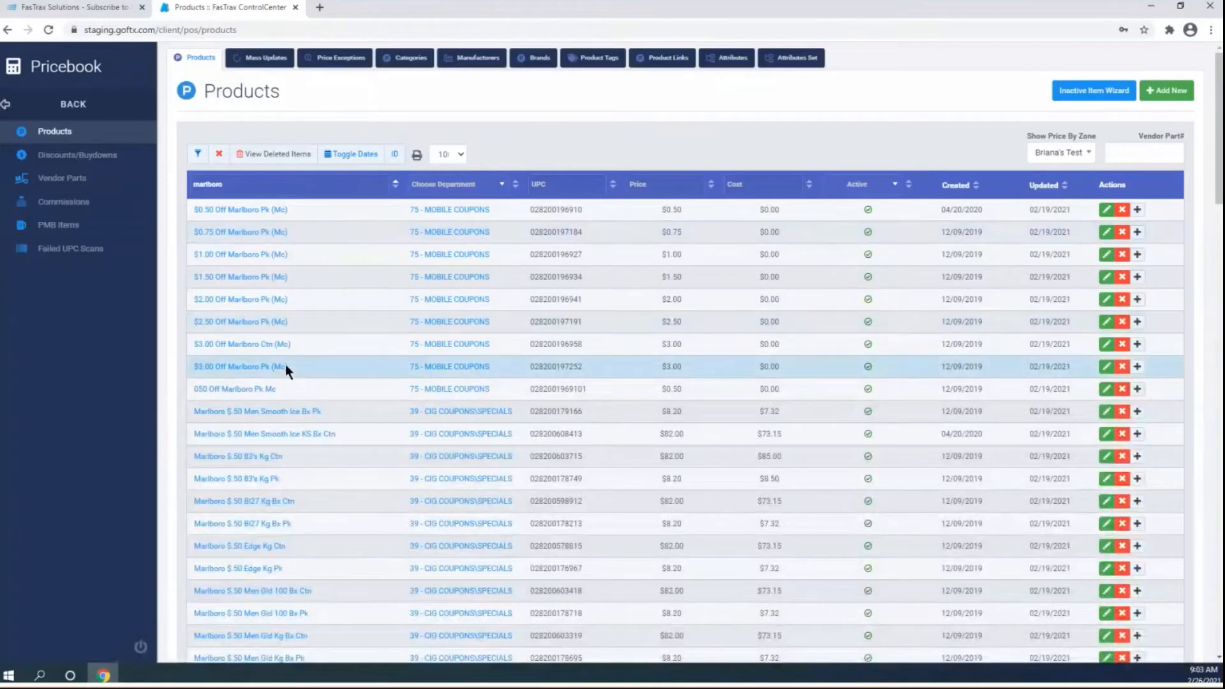
scroll(313, 397, "down", 6)
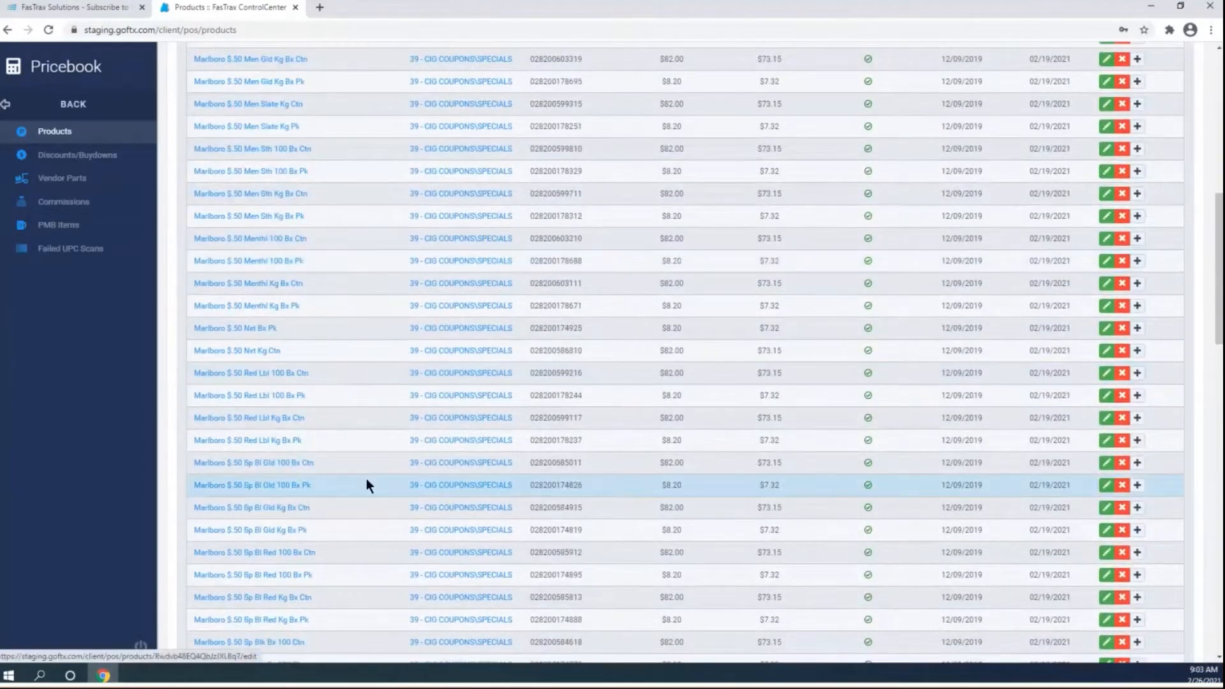
scroll(391, 487, "up", 2)
scroll(393, 487, "up", 4)
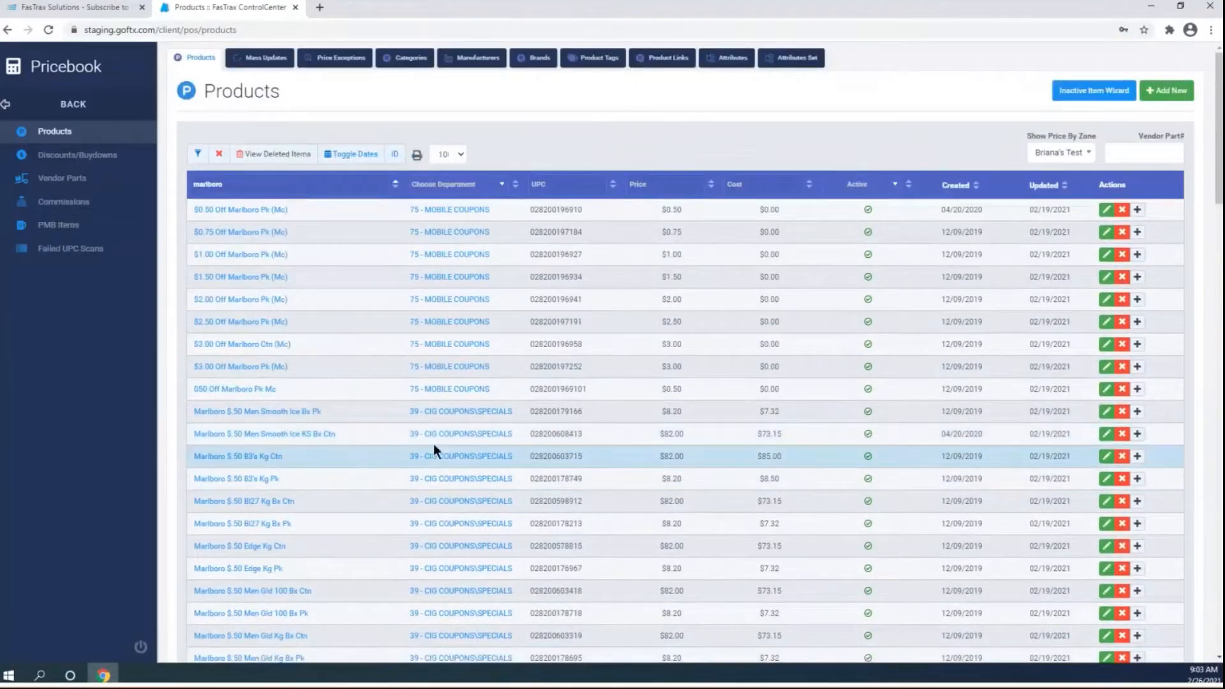
- Narrow the product list to the department 46 - FULL PRICE PACK
left_click(501, 184)
scroll(458, 264, "down", 5)
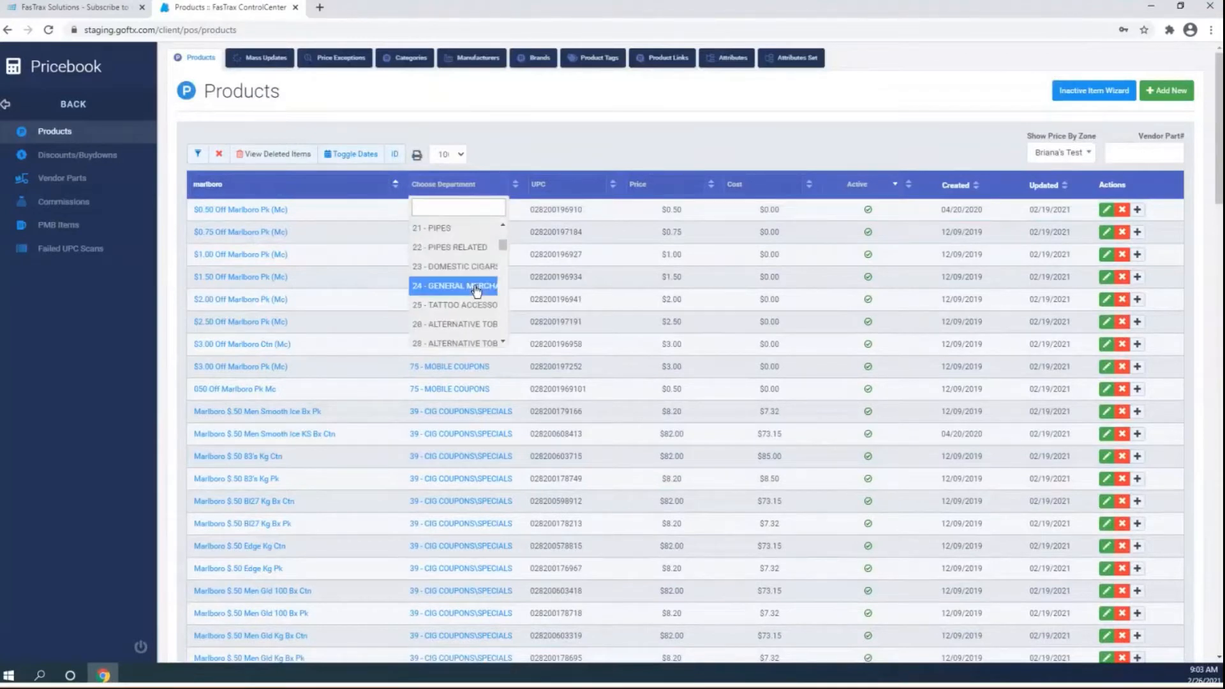
scroll(475, 291, "down", 3)
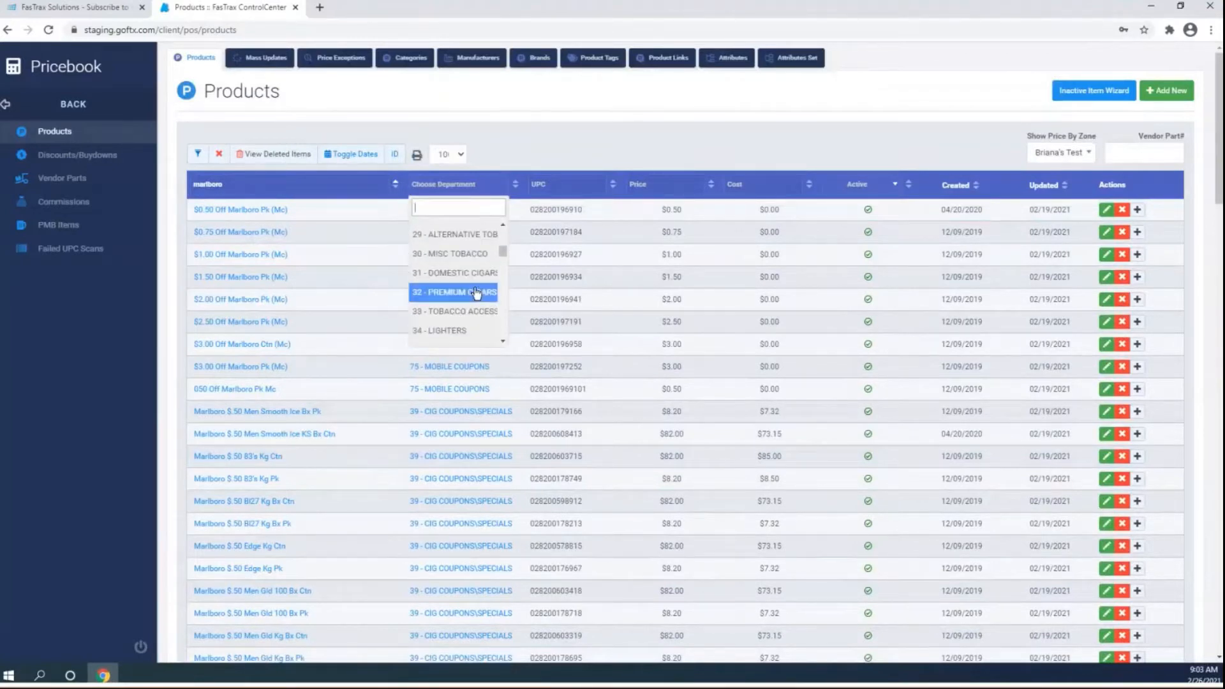
scroll(475, 291, "down", 4)
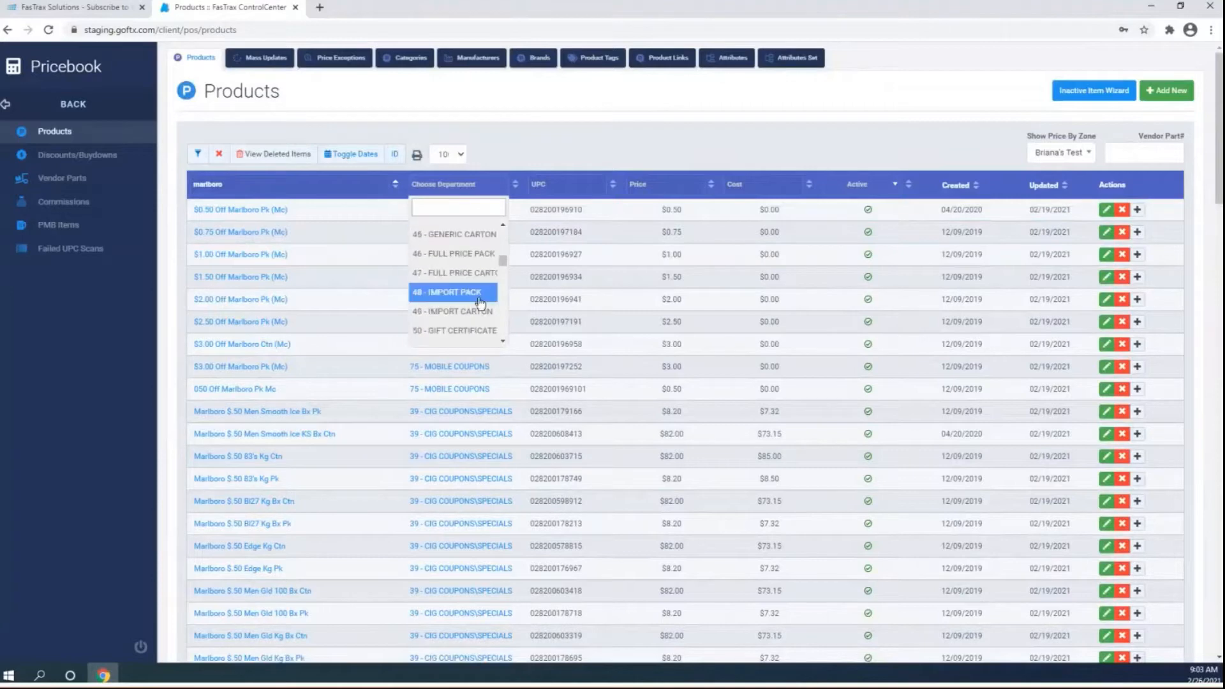
left_click(474, 255)
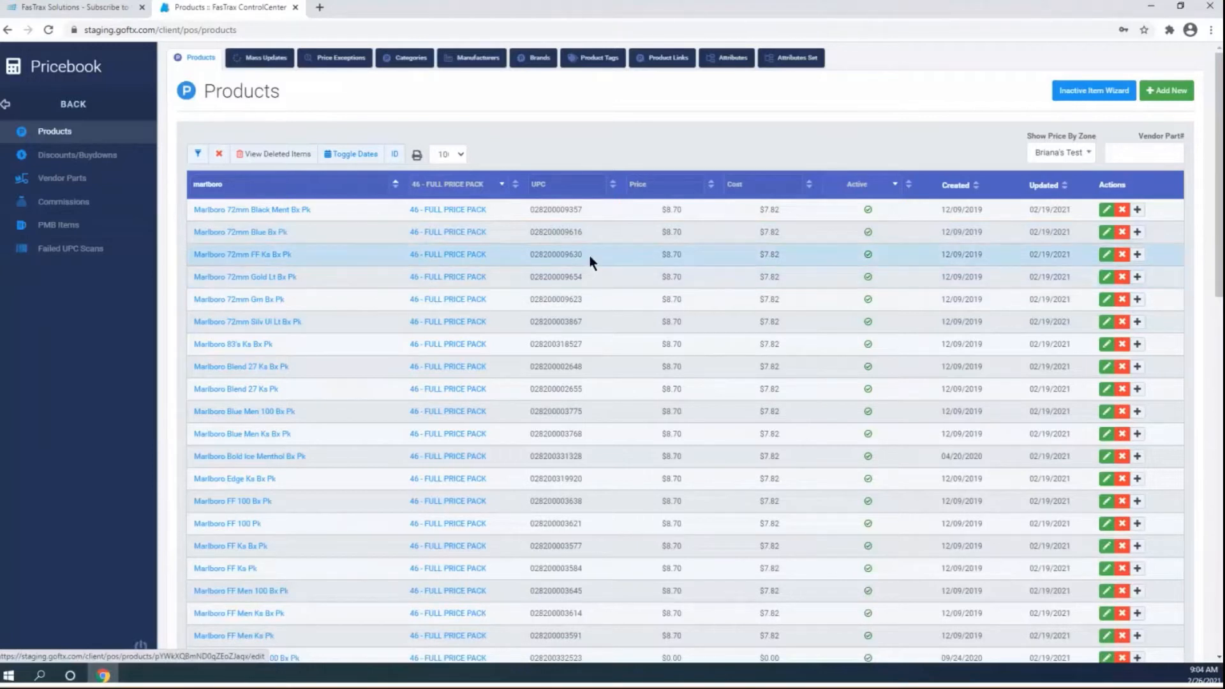
- Open the product Marlboro 72mm Black Ment Bx Pk for editing and point out its UPC and name
left_click(1106, 212)
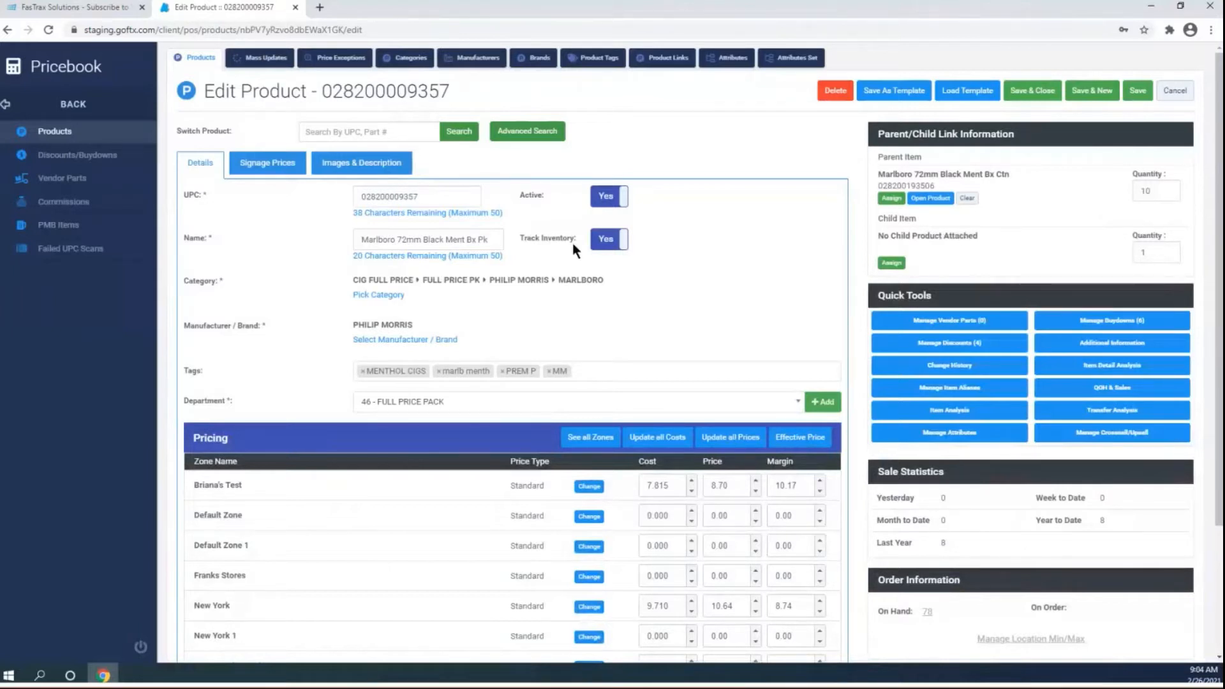
left_click_drag(419, 197, 350, 214)
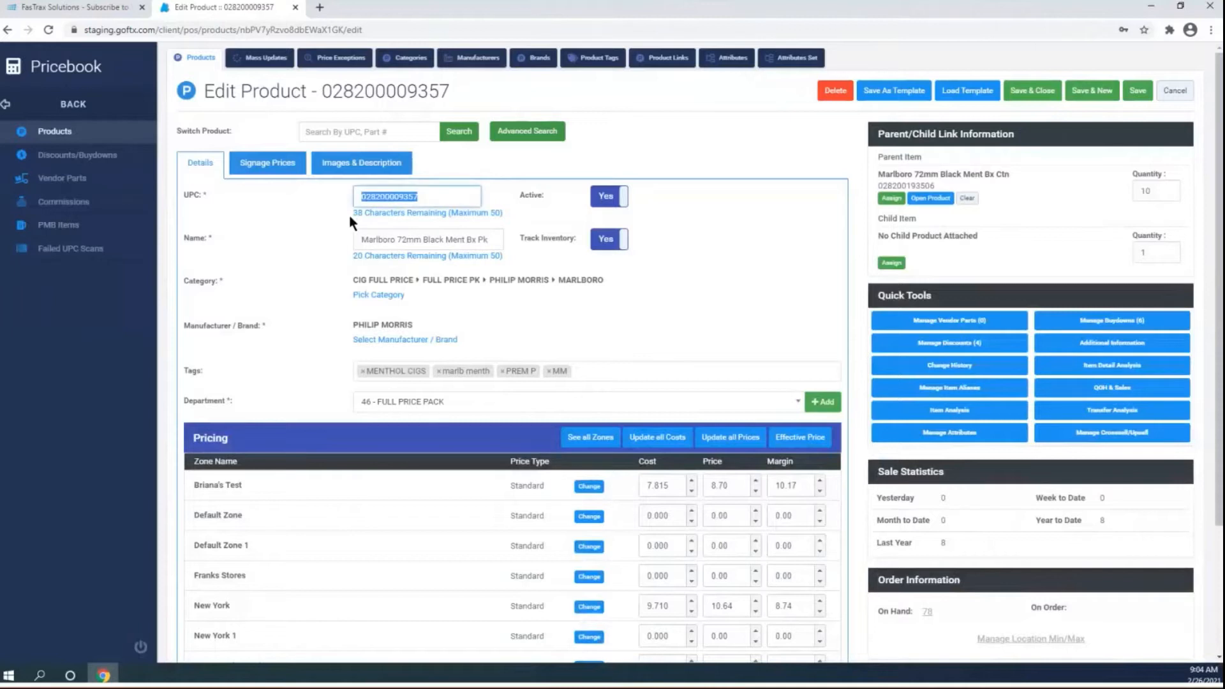
left_click(601, 205)
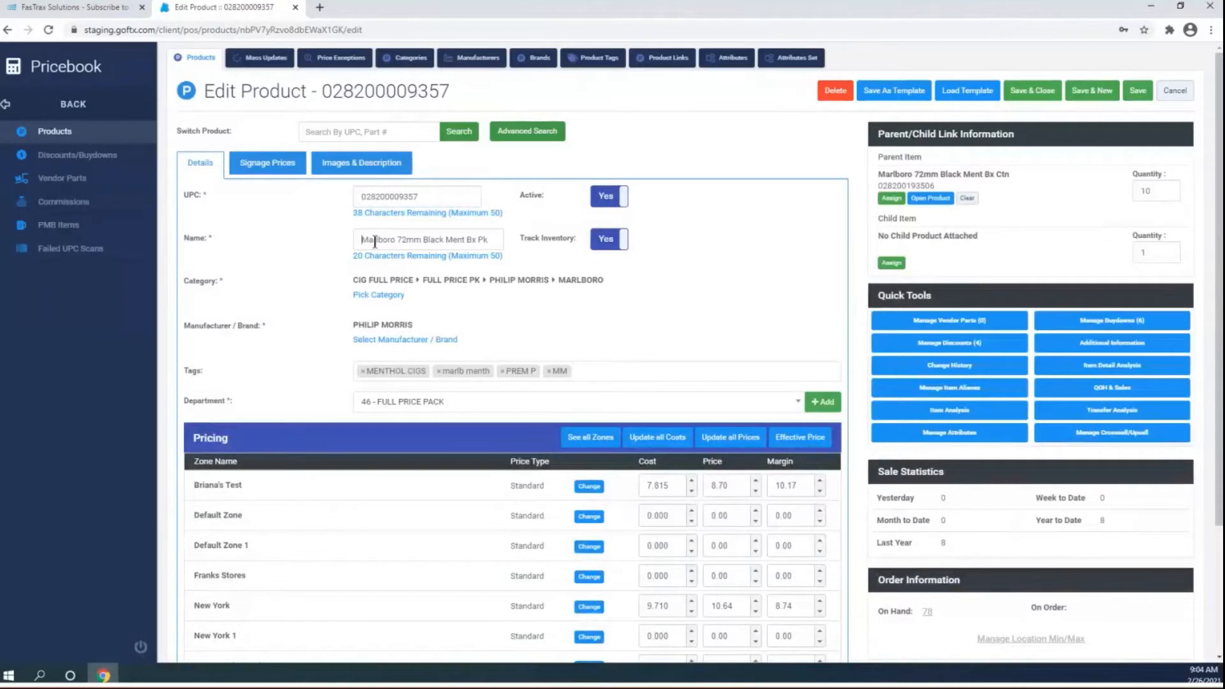
left_click_drag(362, 240, 518, 247)
left_click(470, 304)
- View the linked parent carton's product page, and return to the pack's product page
scroll(464, 407, "down", 2)
scroll(464, 405, "up", 2)
left_click(931, 199)
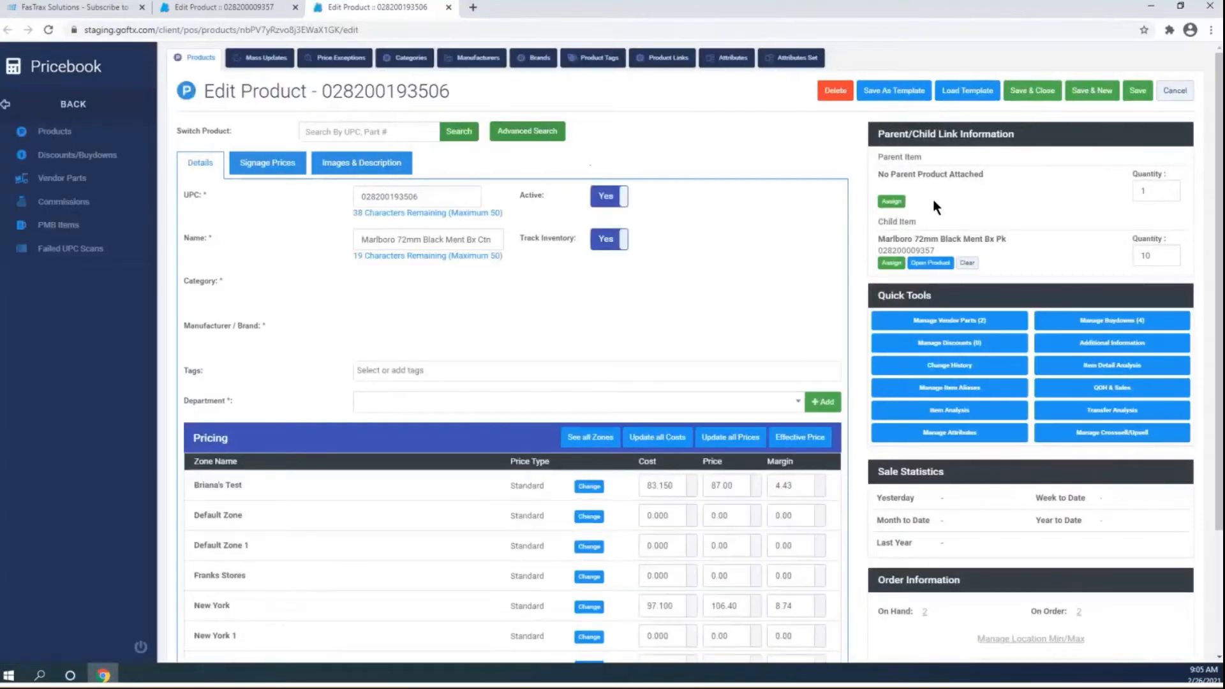
left_click(212, 11)
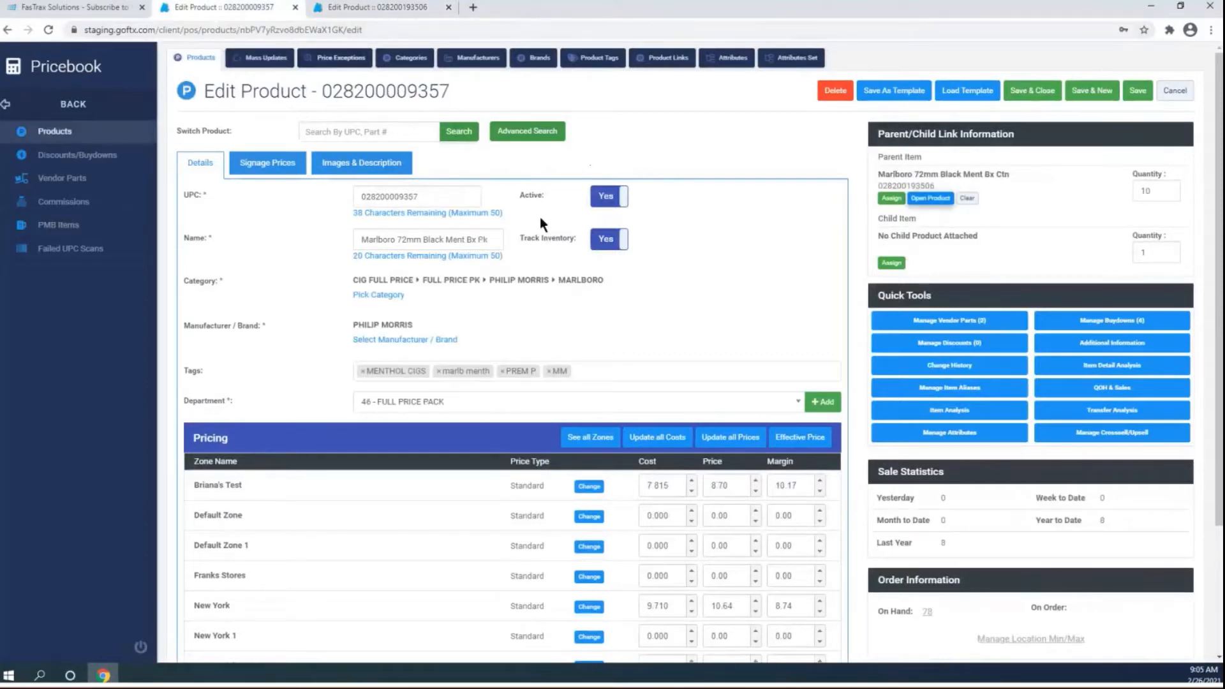
- Review the price type options for the first pricing zone and leave them without making a change
scroll(560, 237, "down", 3)
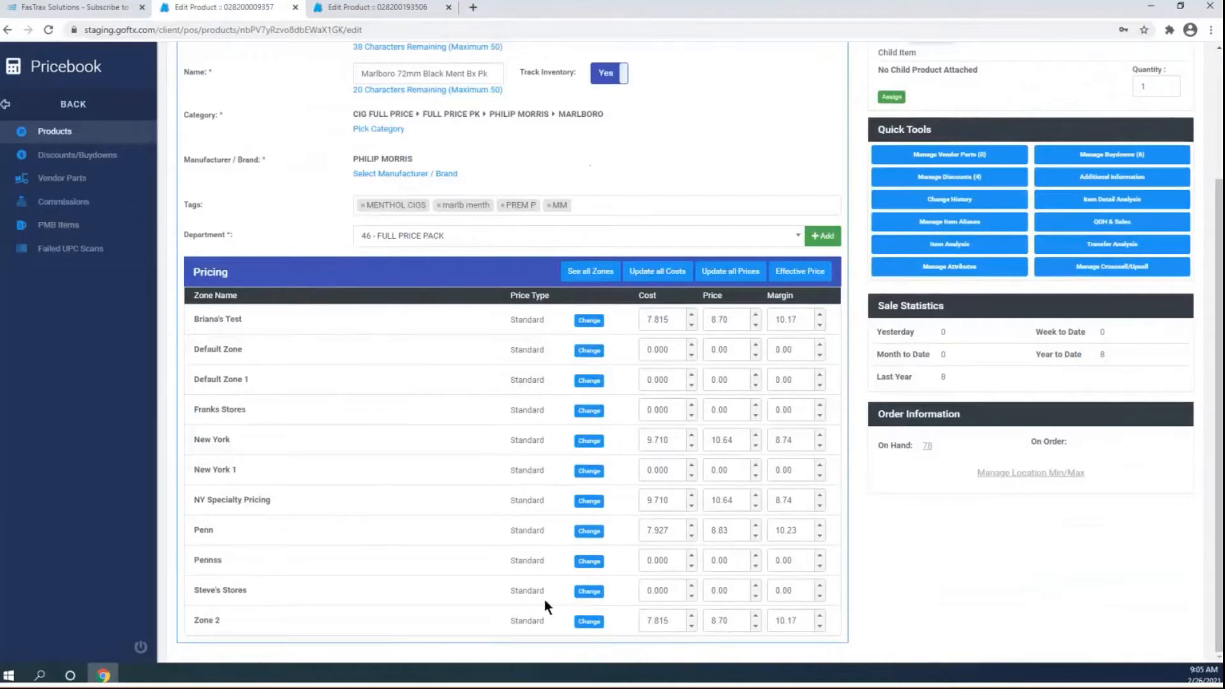
left_click(585, 321)
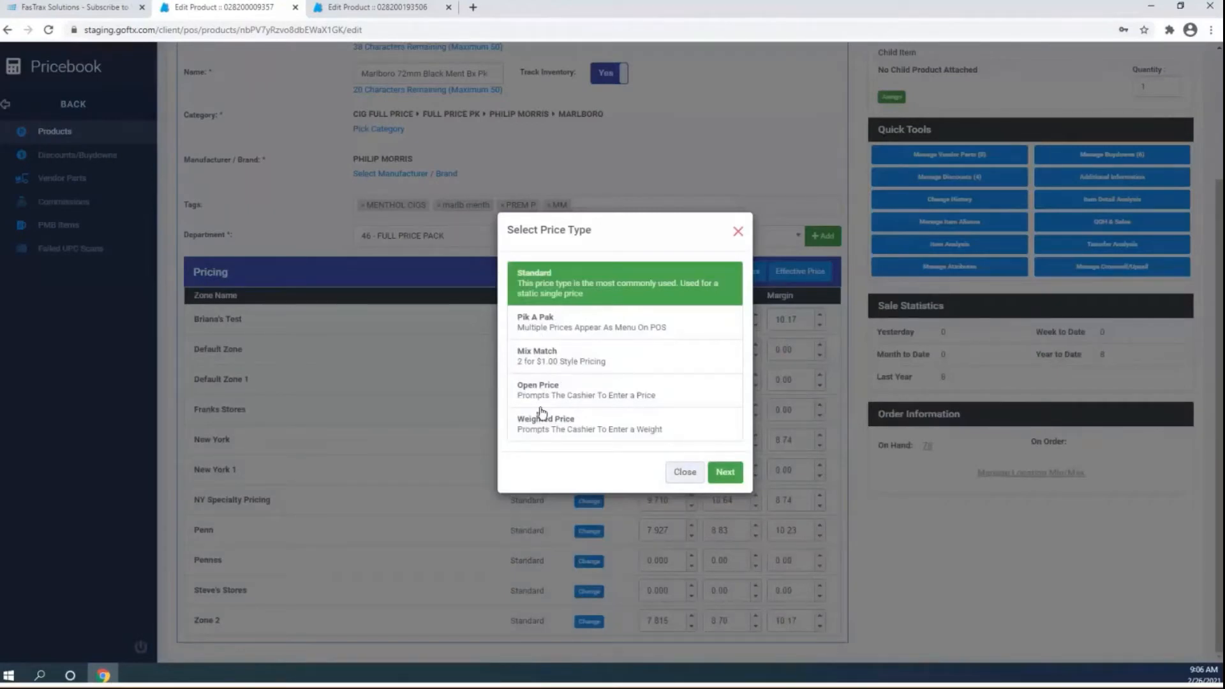
left_click(439, 436)
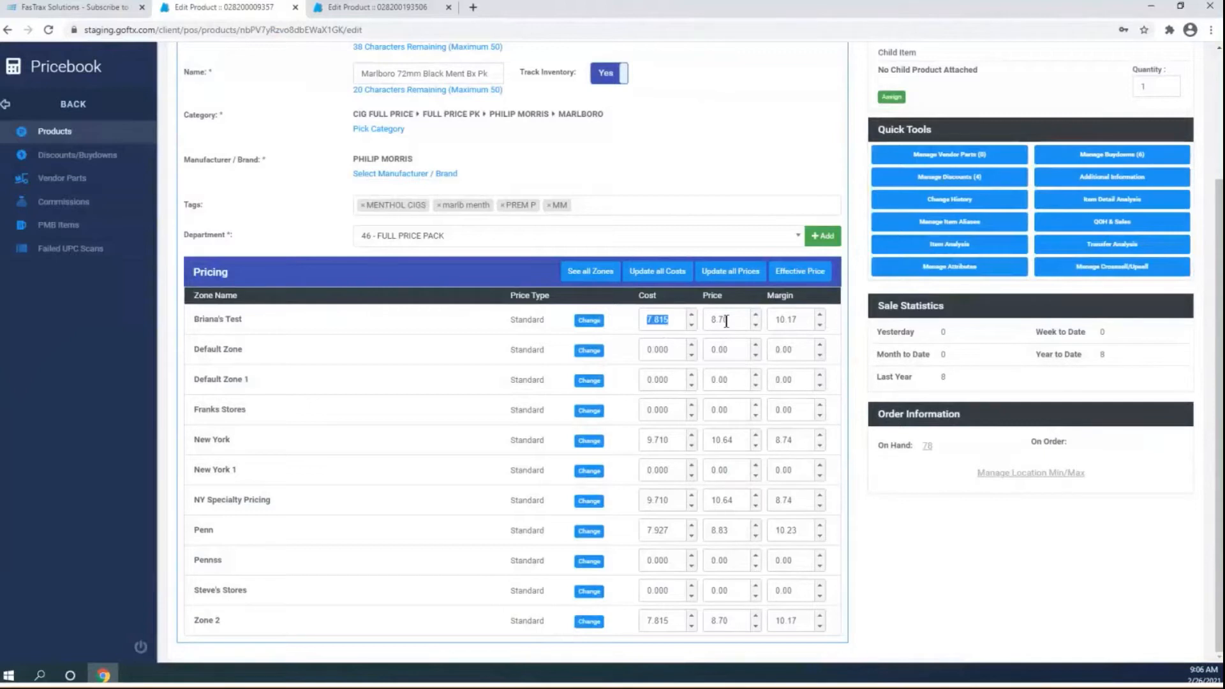
- Examine the cost, price and margin fields of the first pricing zone
key("Tab")
left_click(805, 319)
left_click_drag(805, 320, 768, 327)
left_click_drag(727, 318, 694, 331)
- Update the pack's cost to $7.93 in all pricing zones at once
left_click(654, 275)
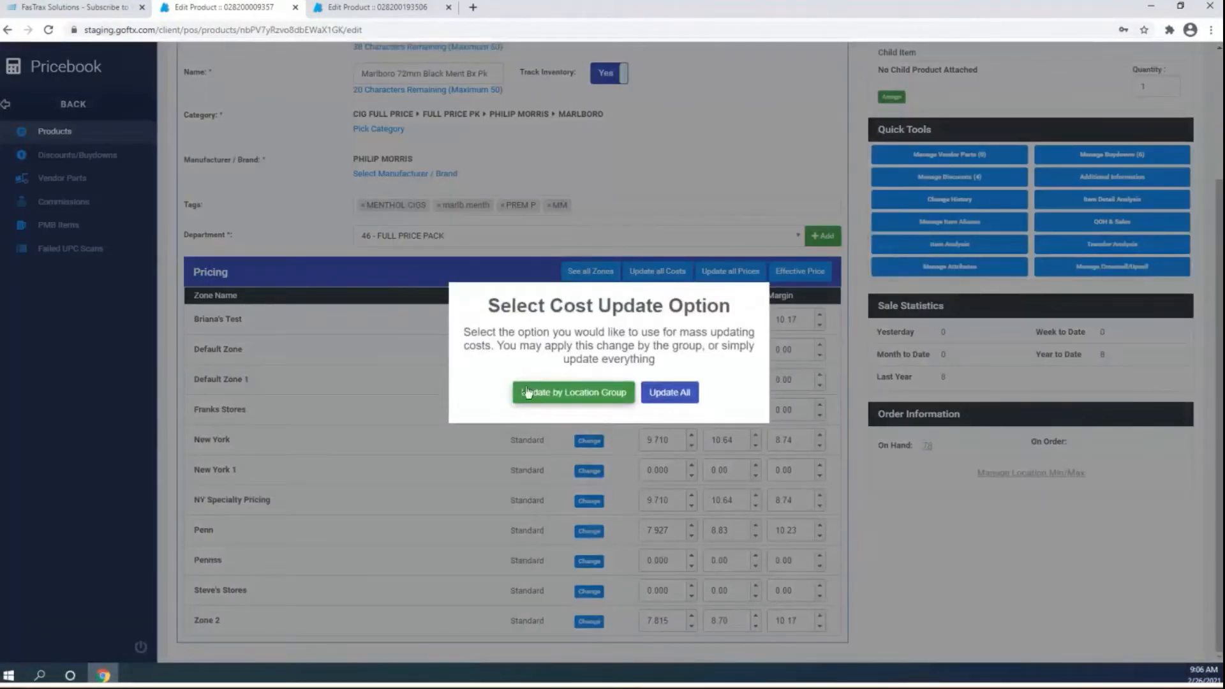
left_click(676, 397)
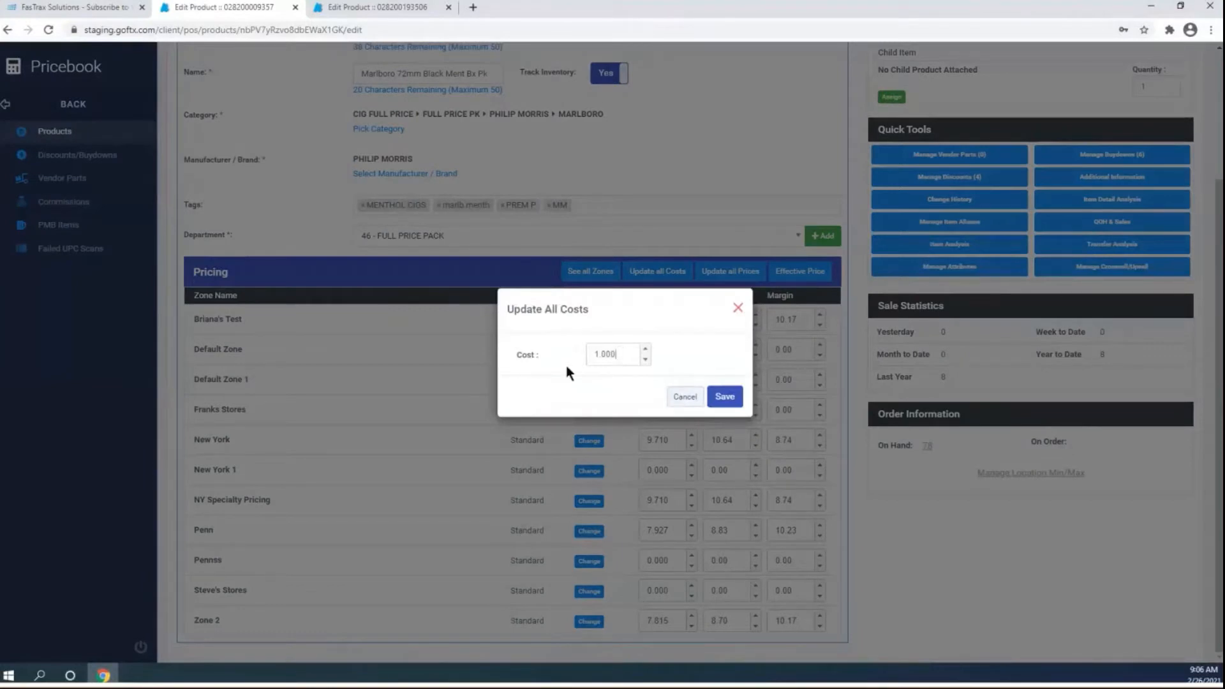
key("ctrl+a")
type("7")
type("927")
left_click(738, 401)
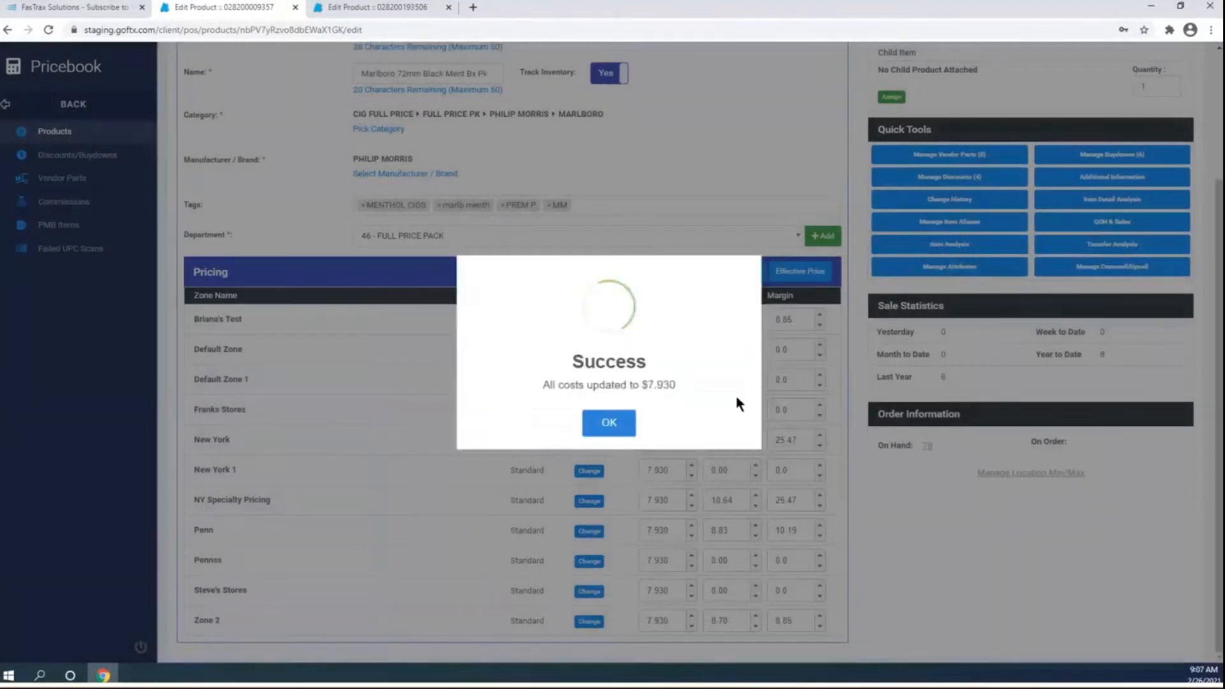
- Review the option to update prices by location group and its available groups, and leave it without making a change
left_click(594, 441)
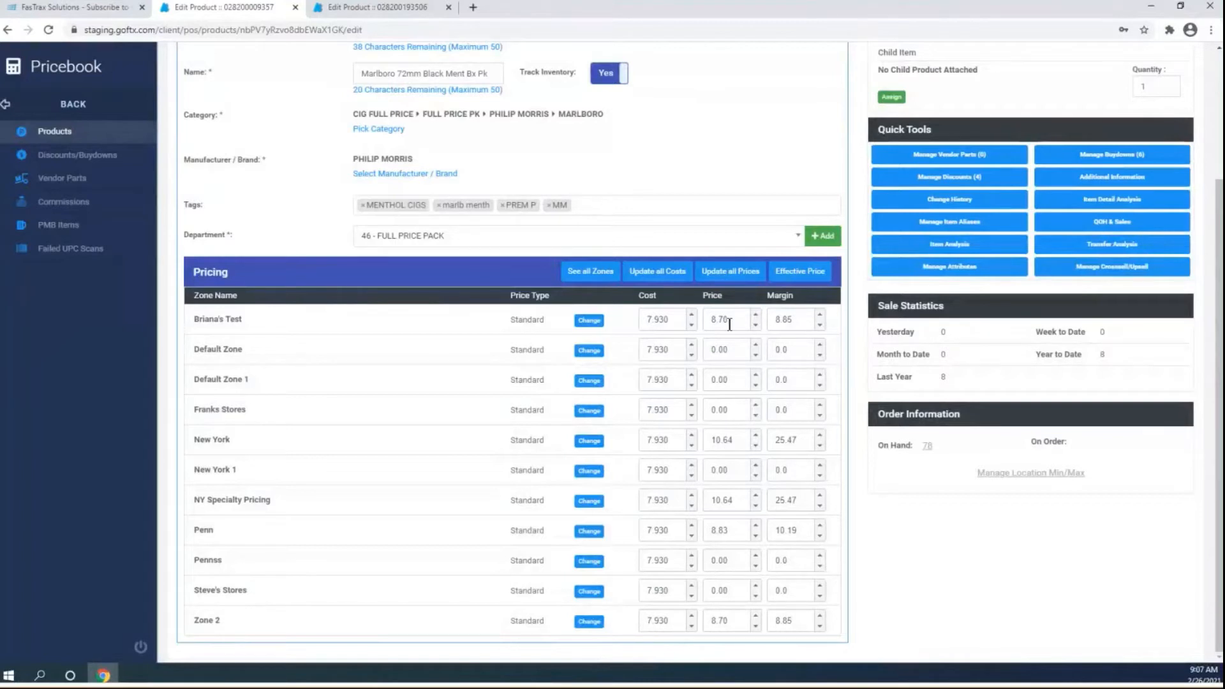
left_click(722, 269)
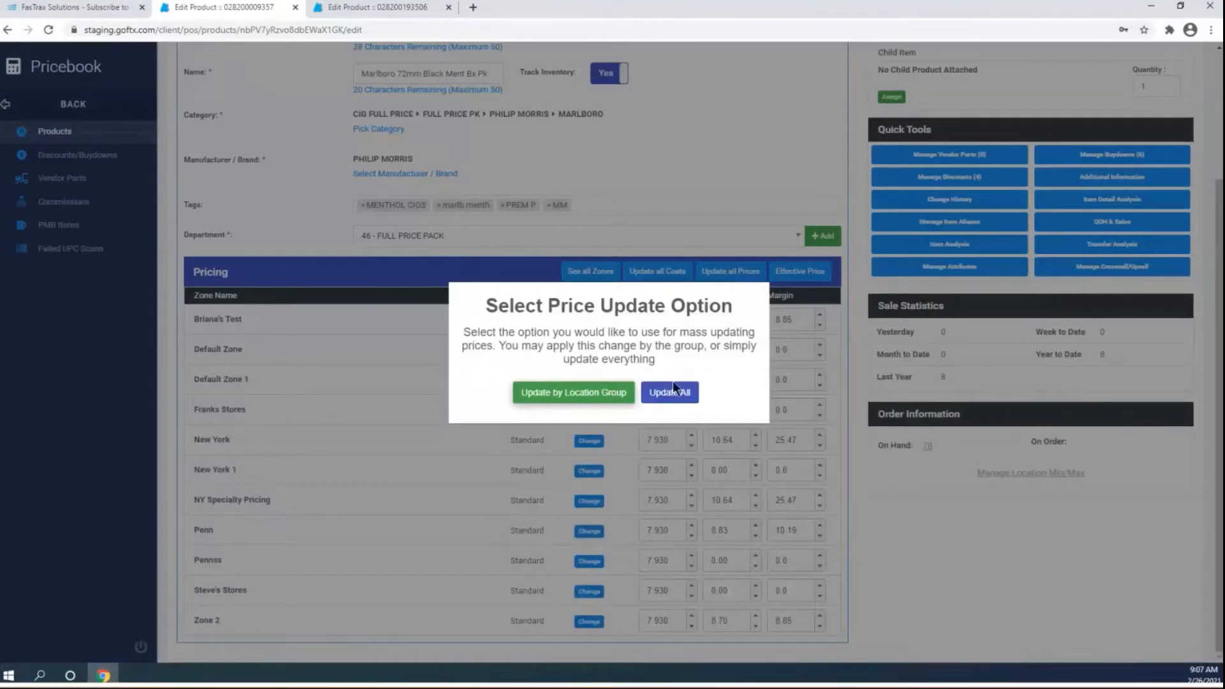
left_click(567, 402)
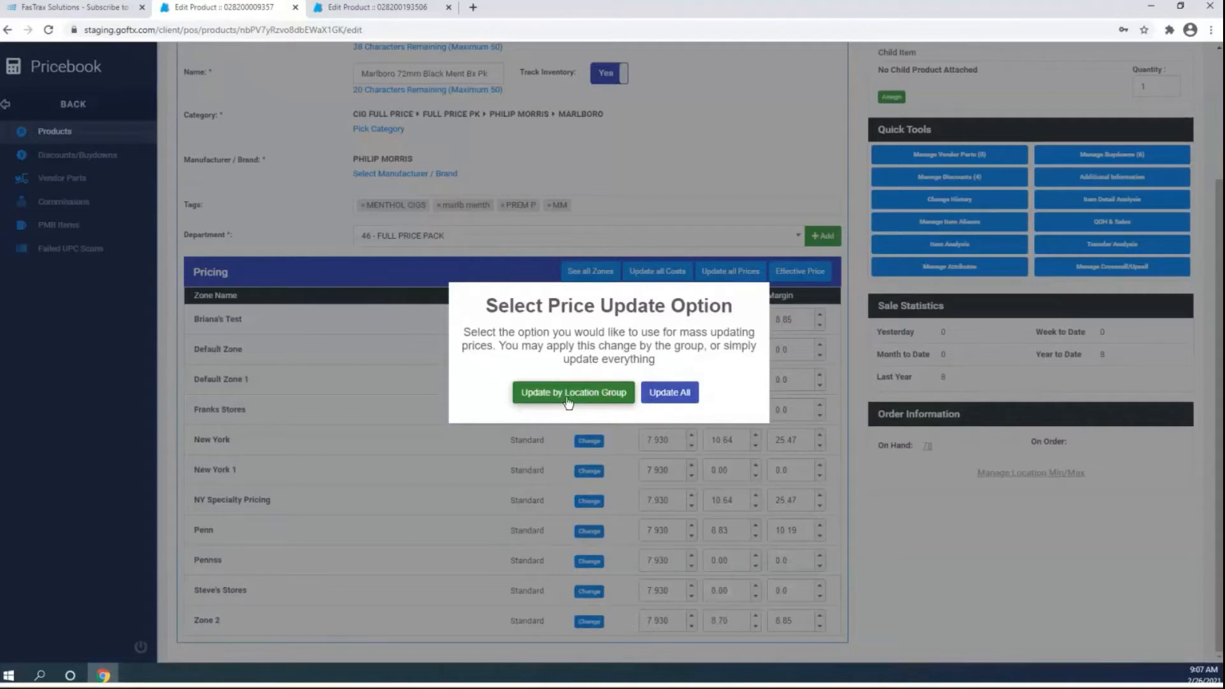
left_click(567, 401)
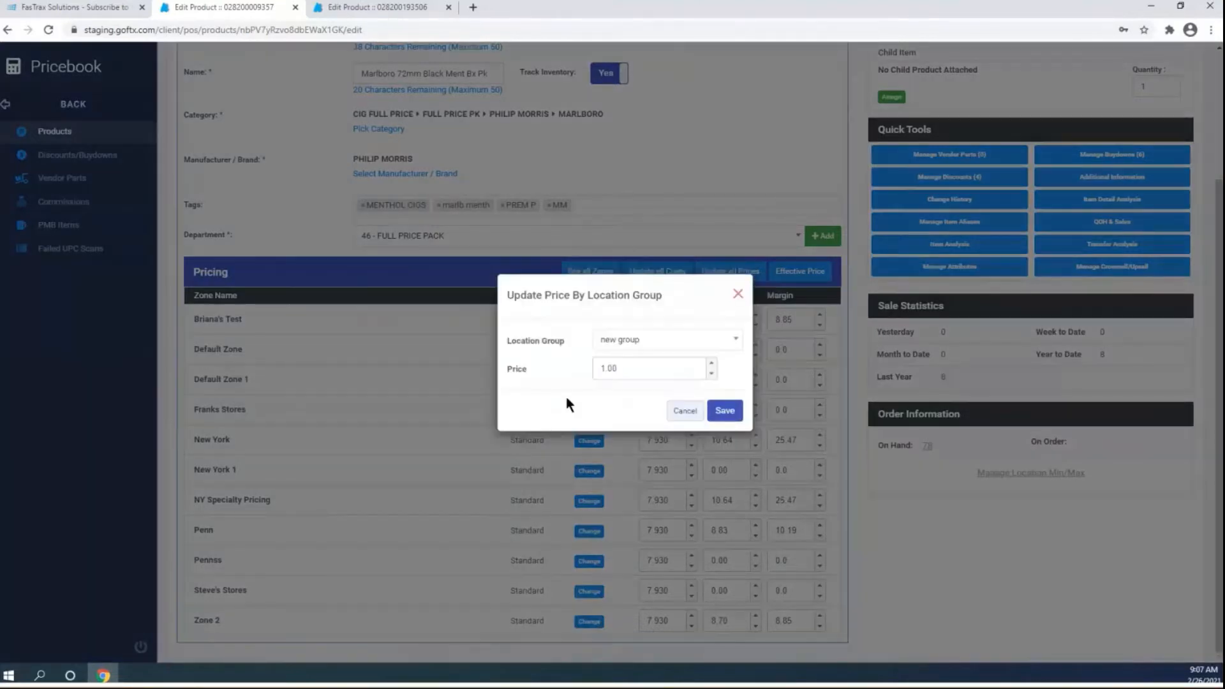
left_click(737, 341)
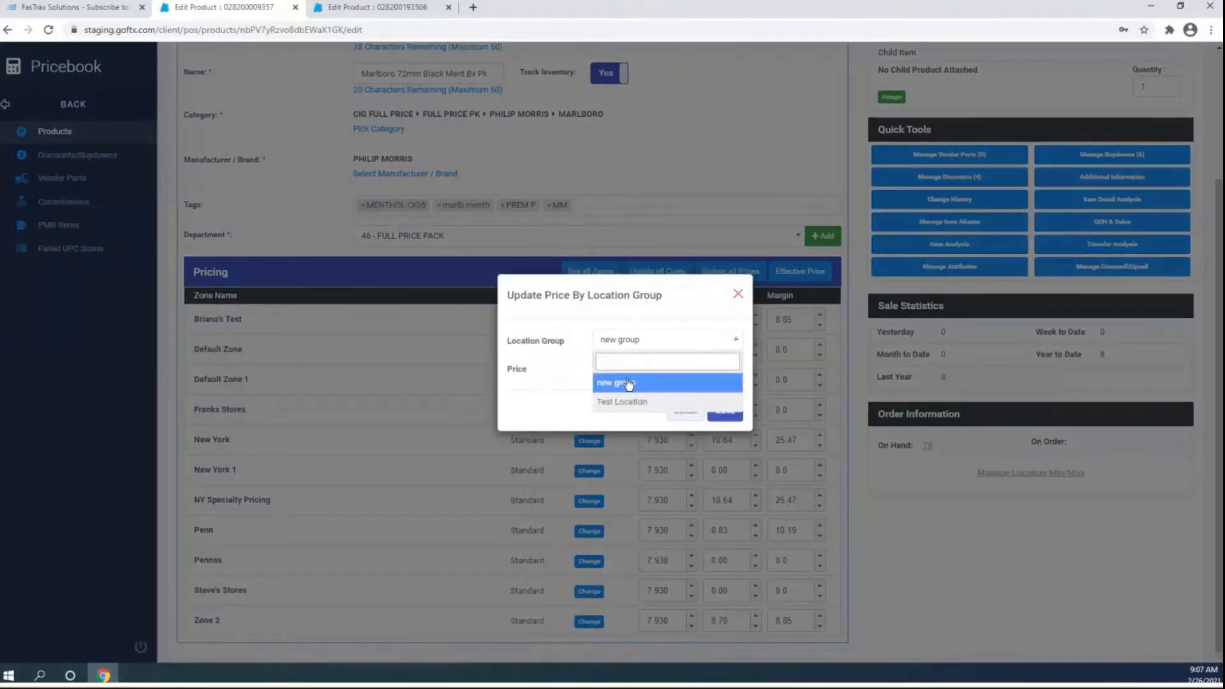
left_click(567, 411)
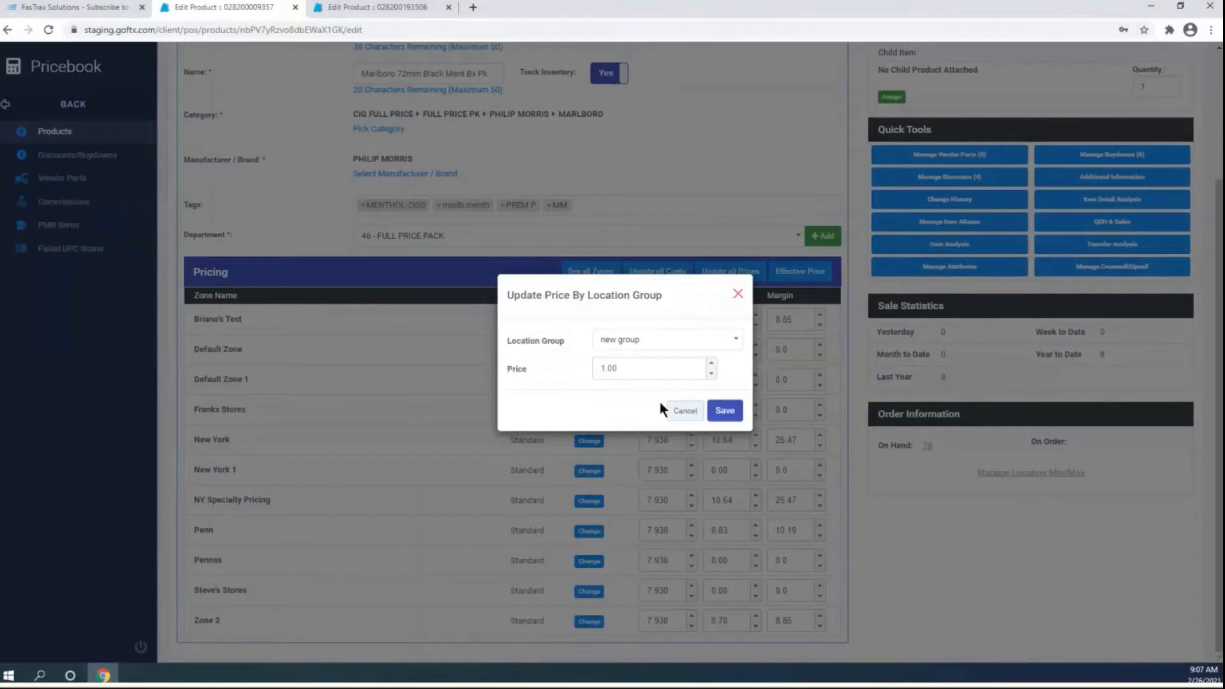
left_click(676, 414)
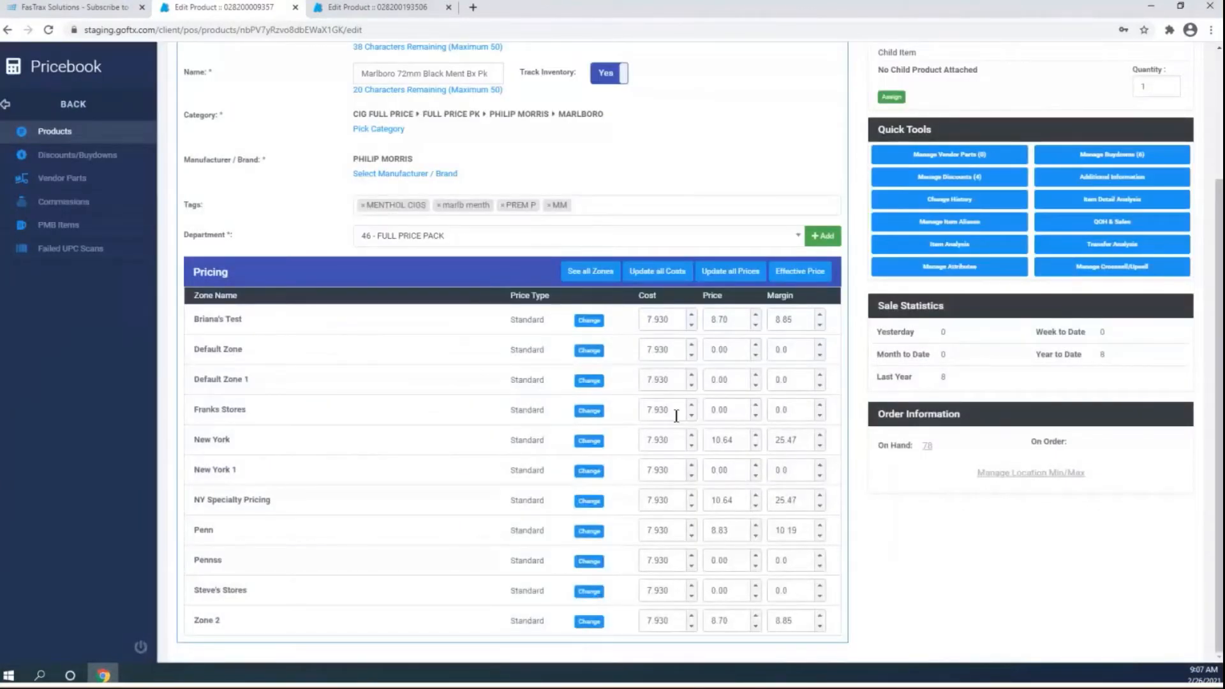
- Save the pack as a new product template named Marlboro Packs
scroll(622, 351, "up", 2)
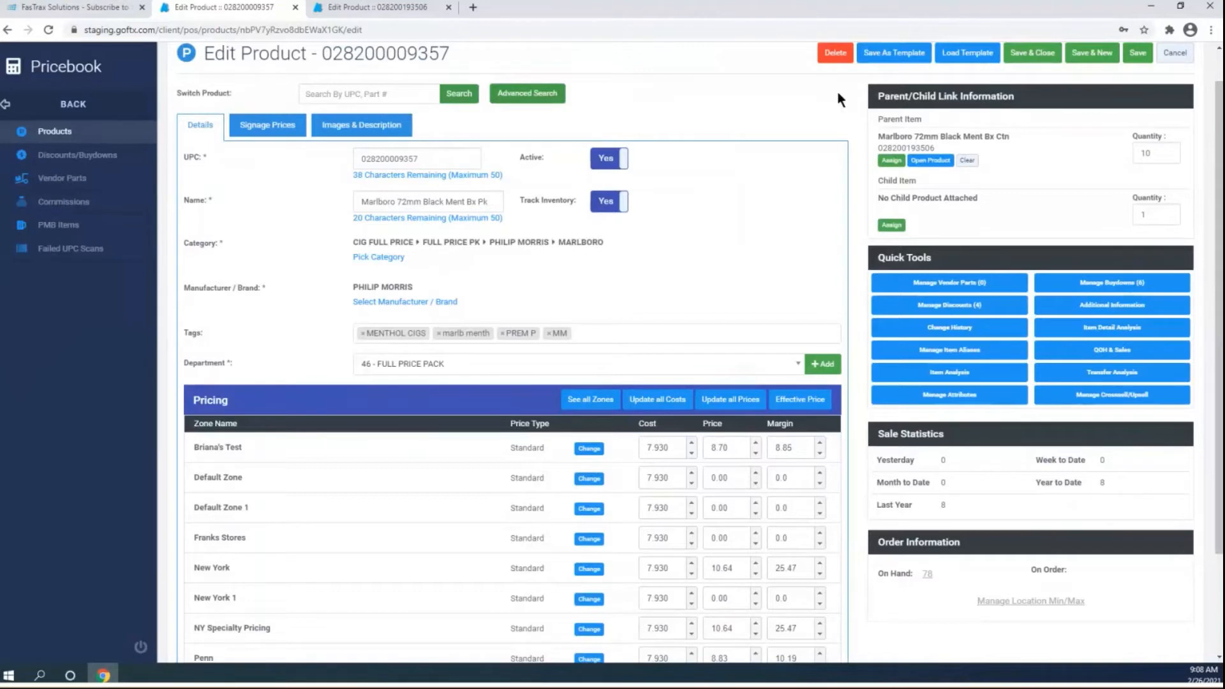
left_click(895, 56)
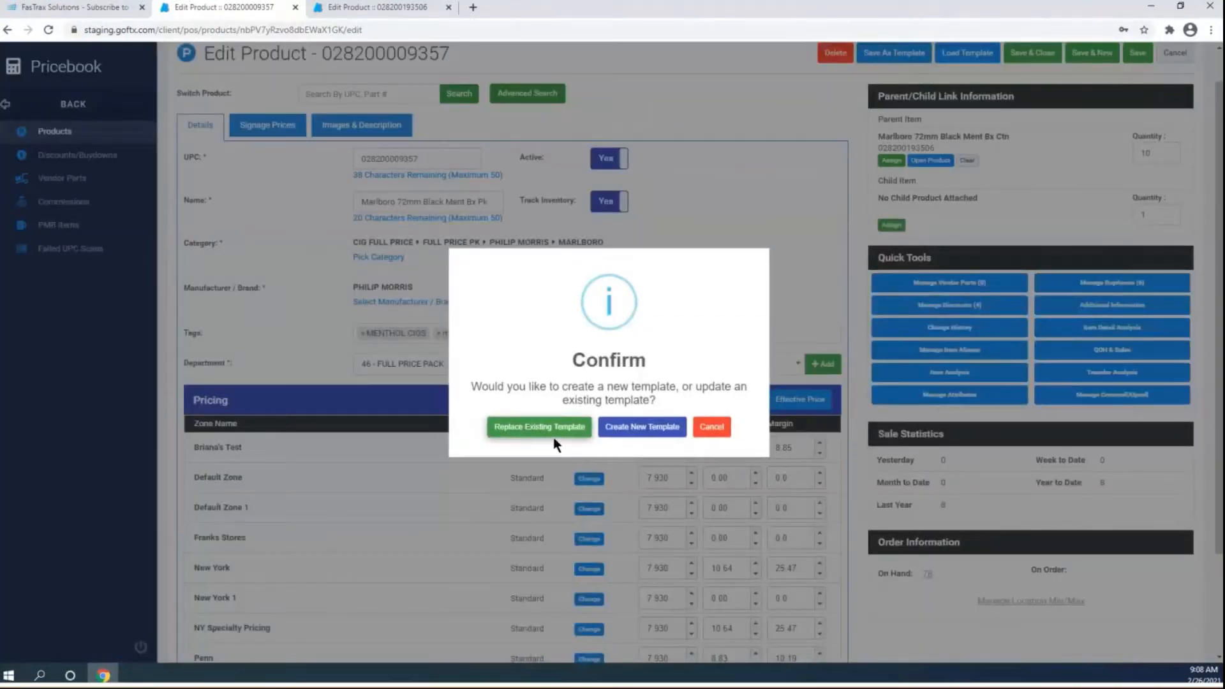
left_click(650, 435)
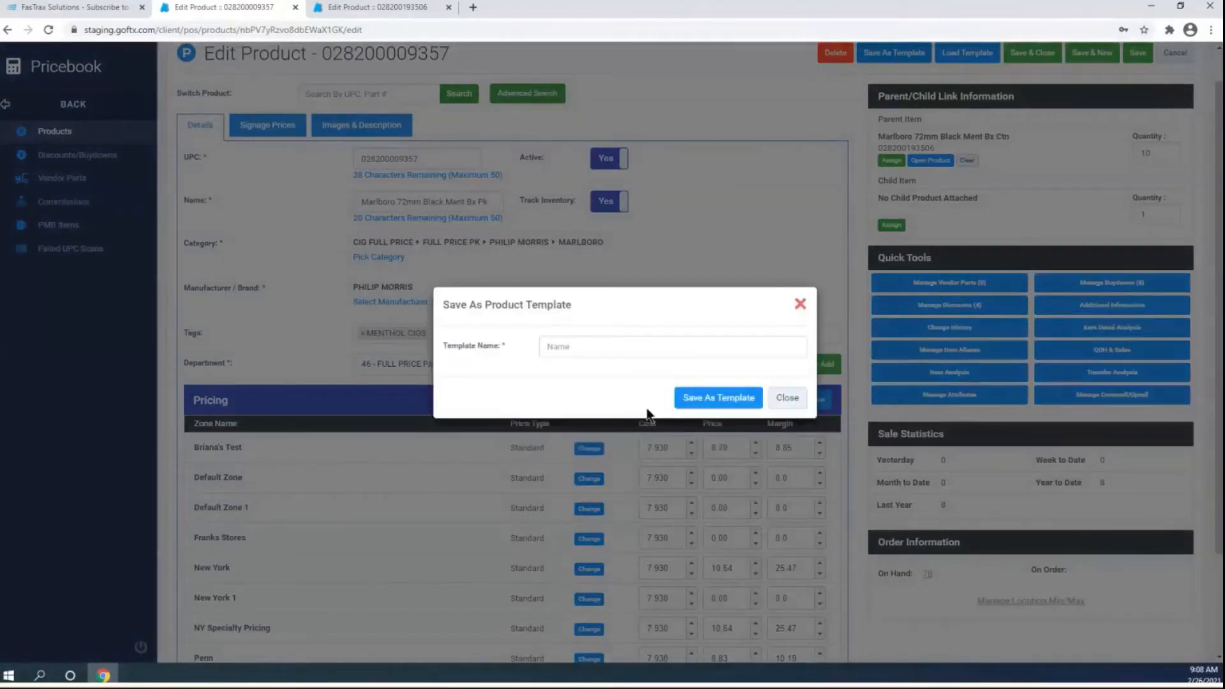
left_click(625, 347)
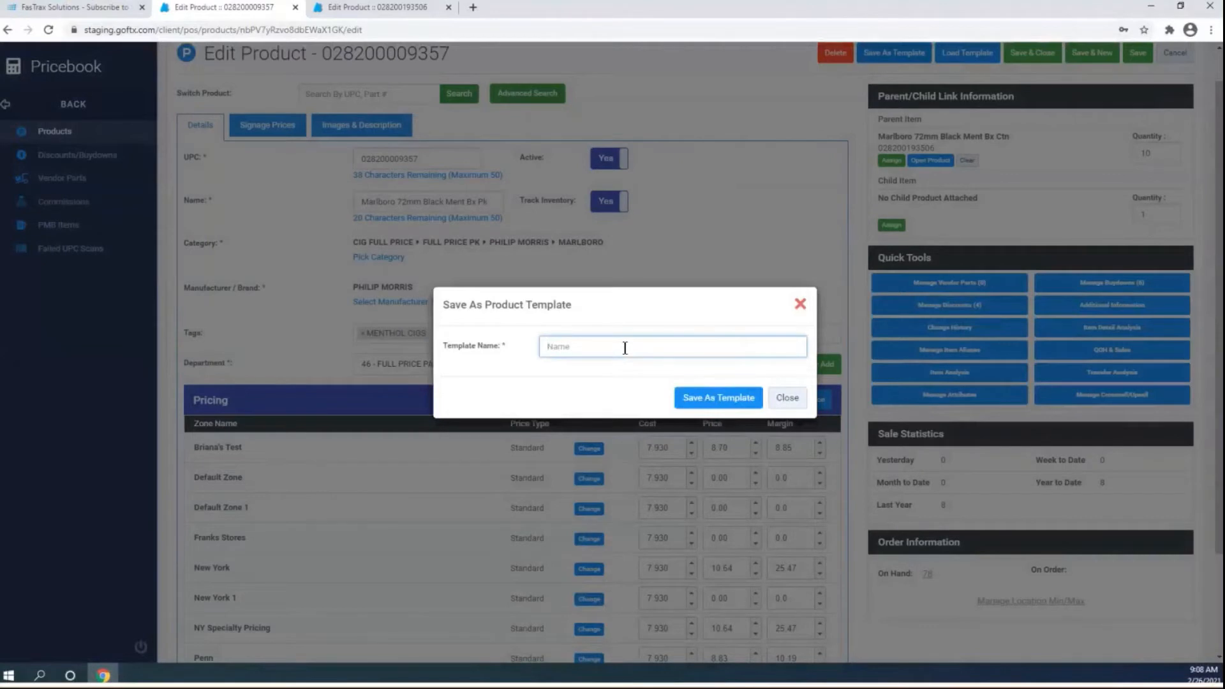
type("Marlboro Packs")
left_click(704, 403)
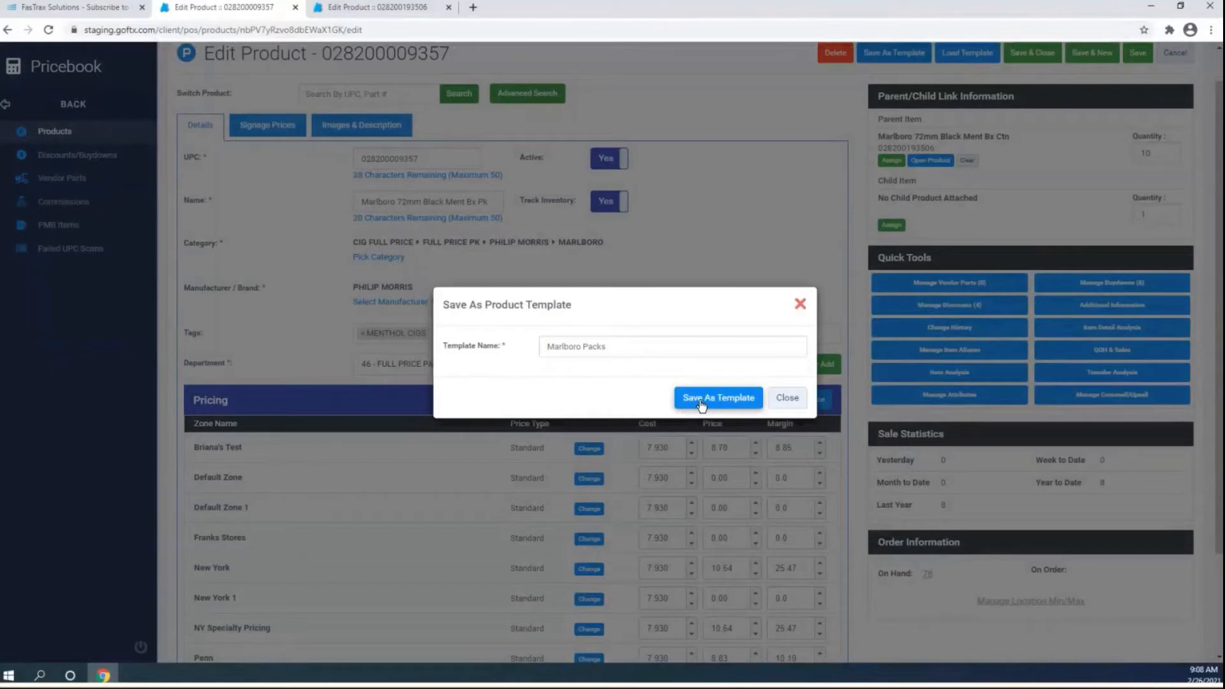
left_click(702, 405)
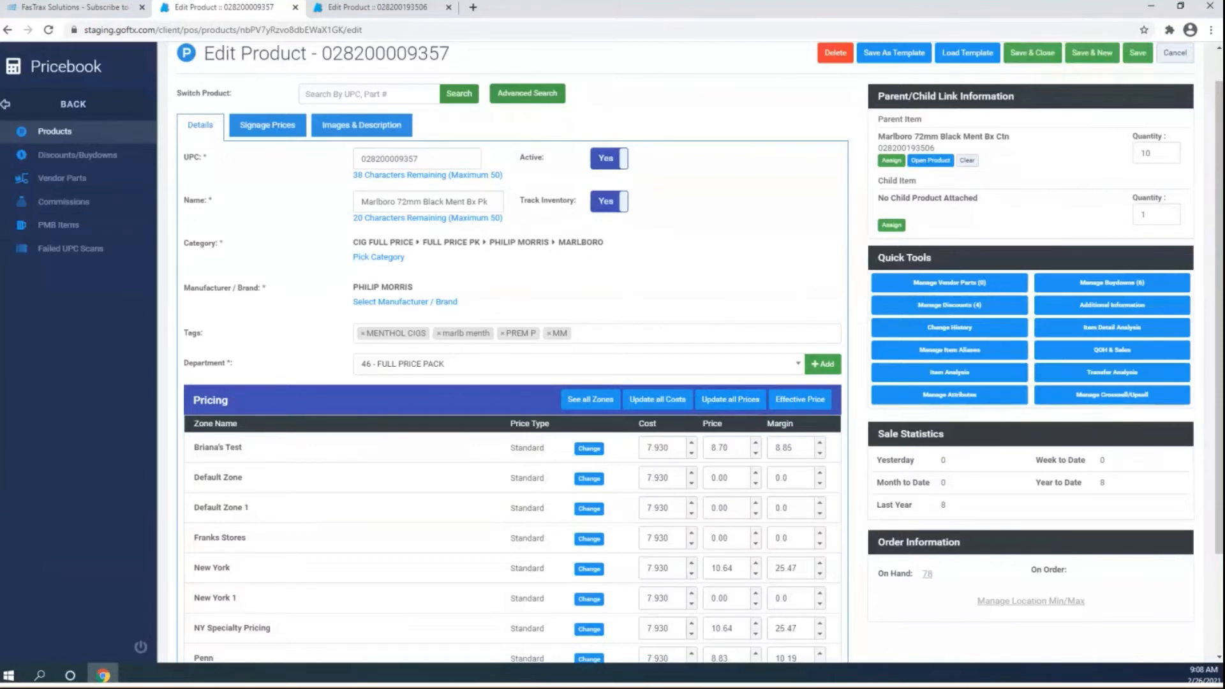
- Leave the pack without saving its edits, and start a new product with the option to load a template
left_click(1180, 58)
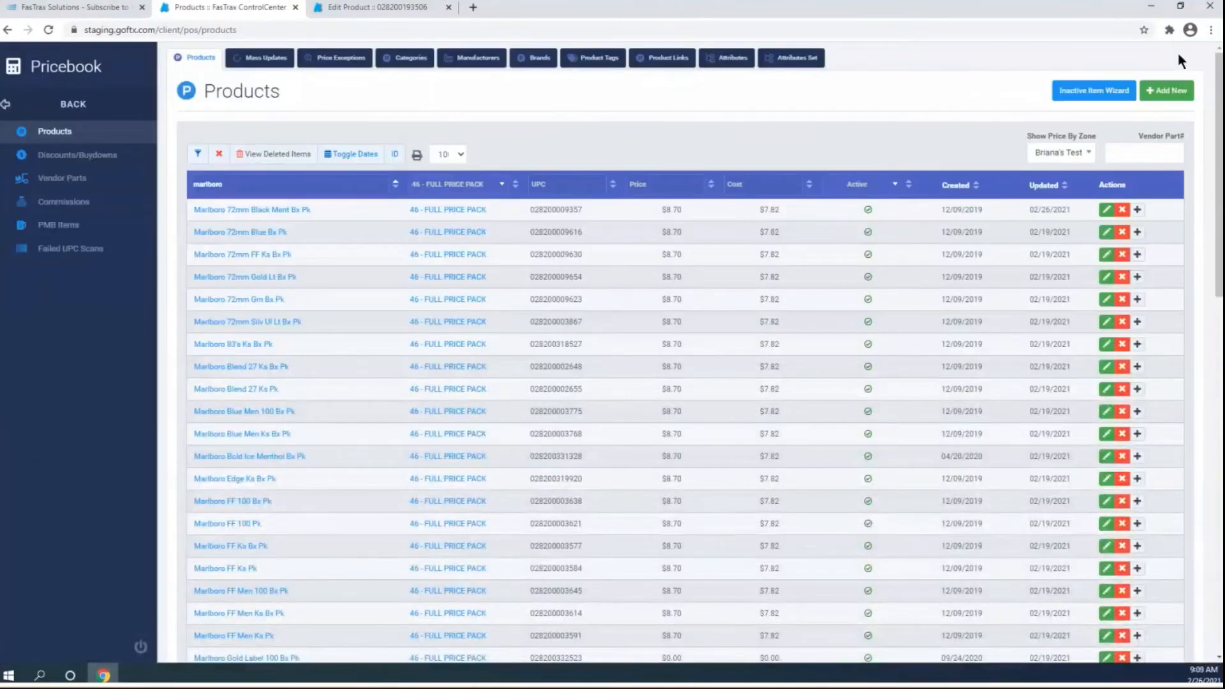
left_click(1159, 97)
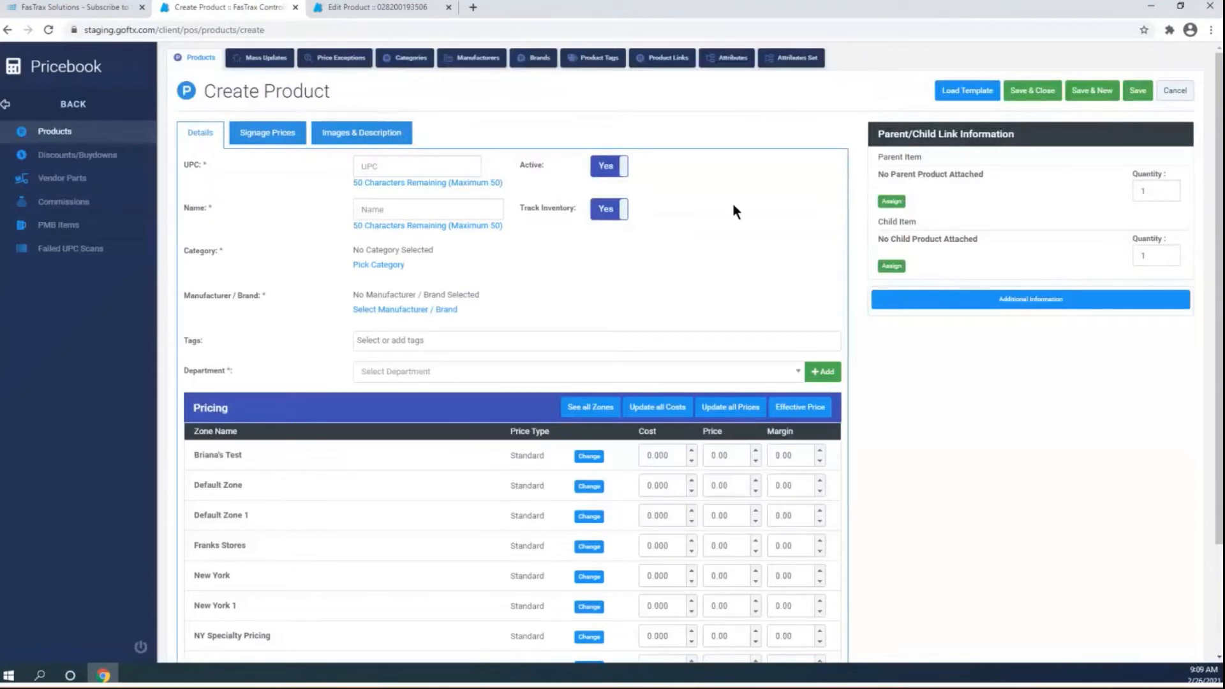
left_click(964, 94)
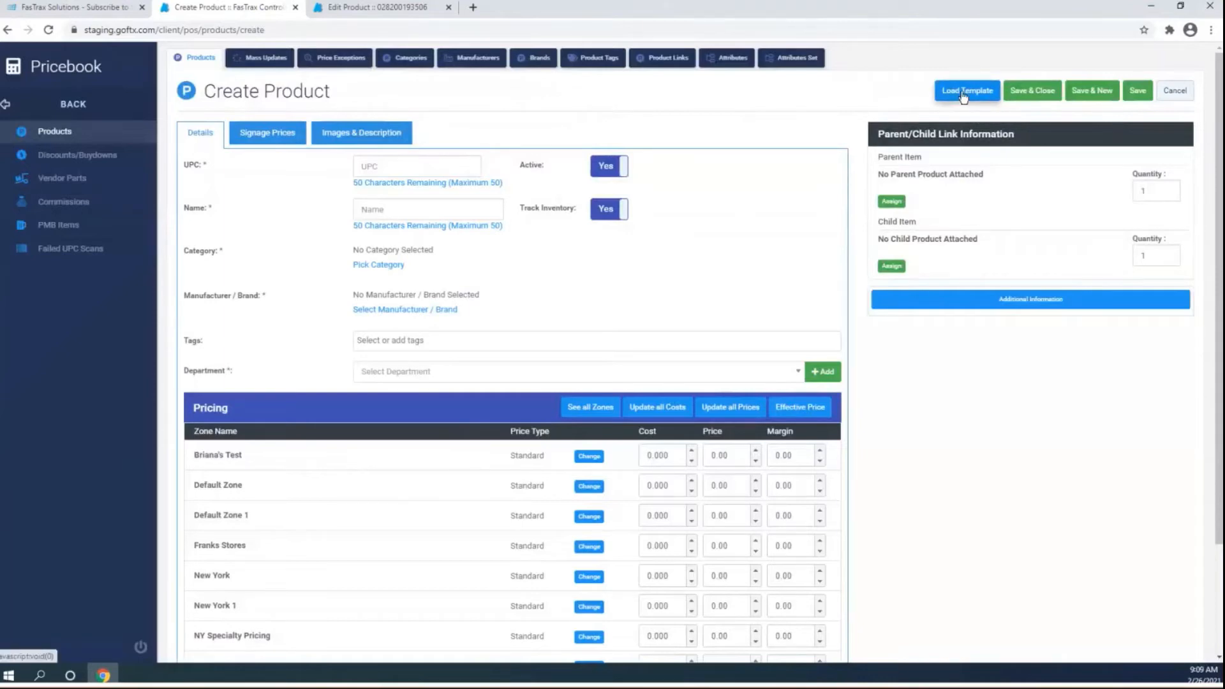
left_click(959, 94)
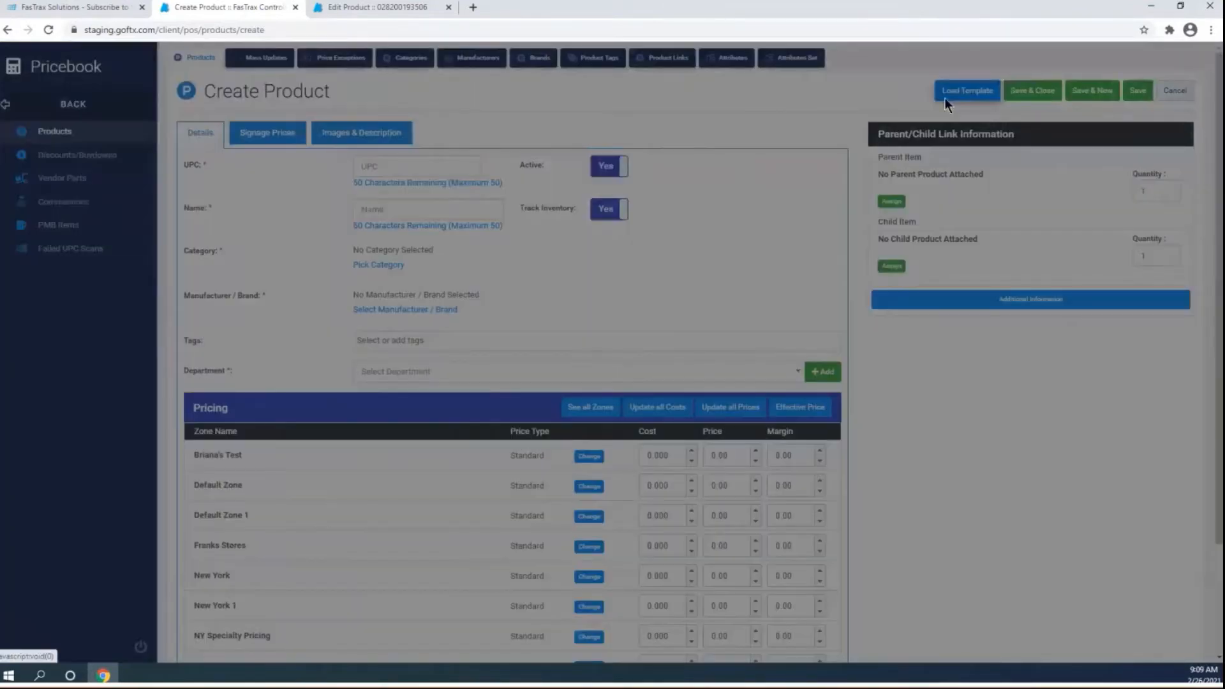
- Choose Marlboro Packs as the product template for the new product
left_click(689, 184)
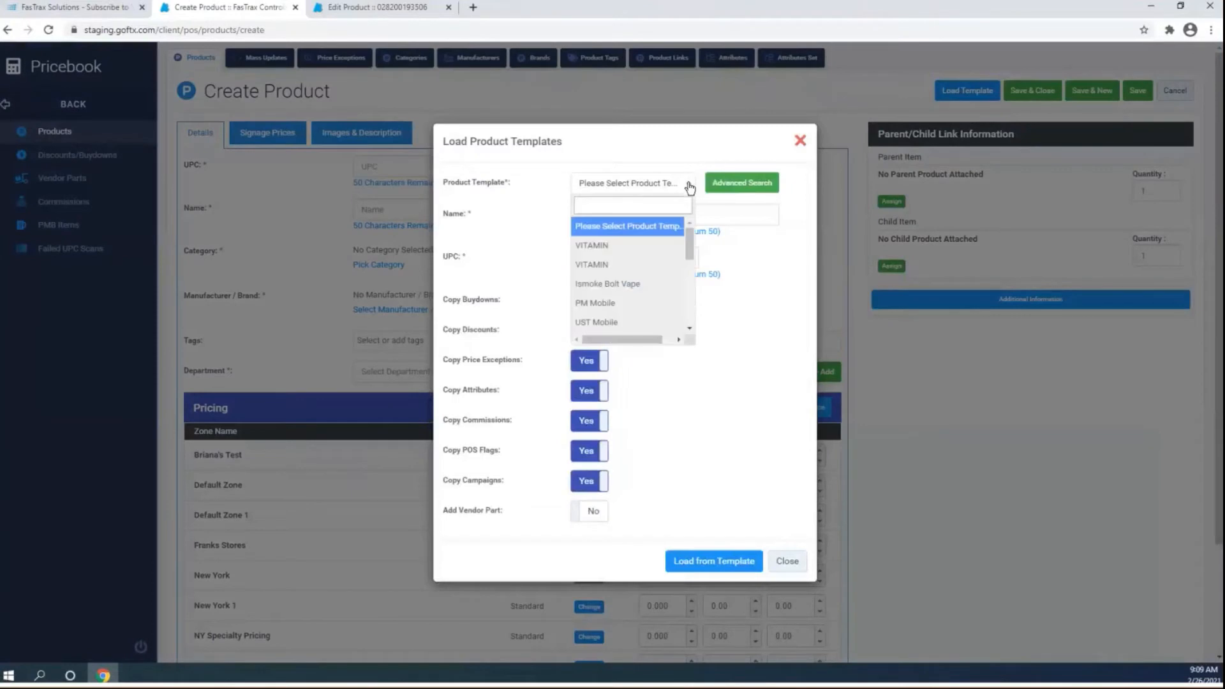
scroll(661, 255, "down", 1)
scroll(661, 257, "down", 5)
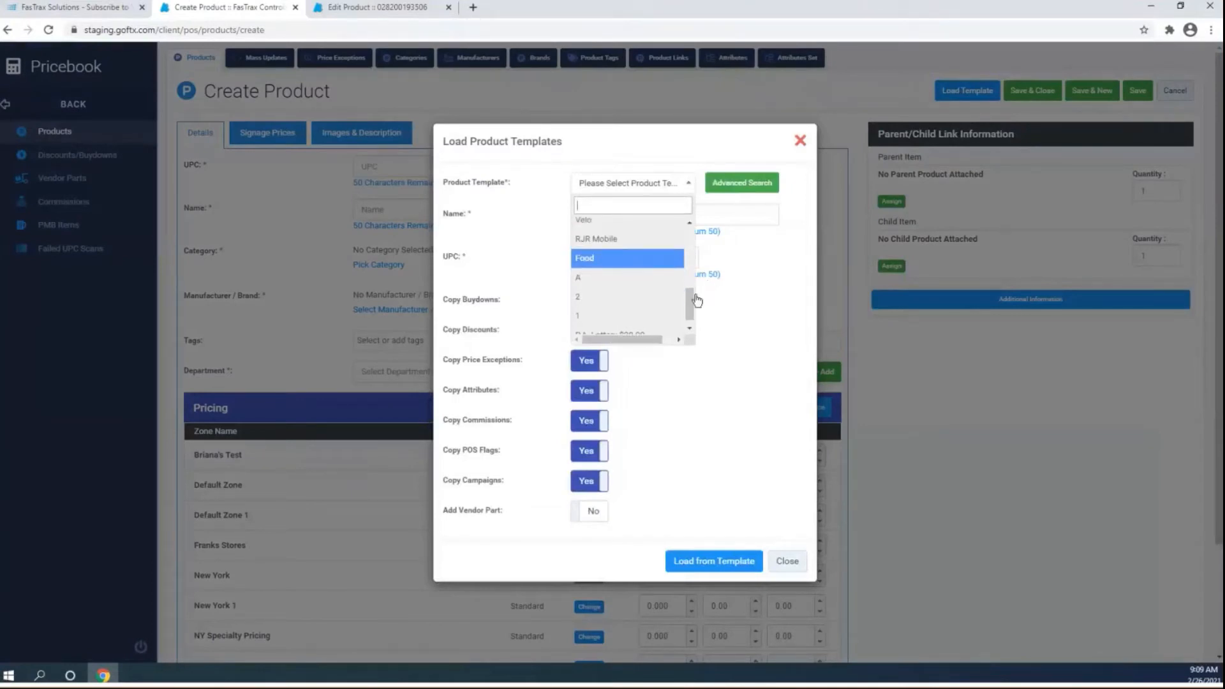
scroll(688, 313, "down", 1)
scroll(689, 299, "up", 5)
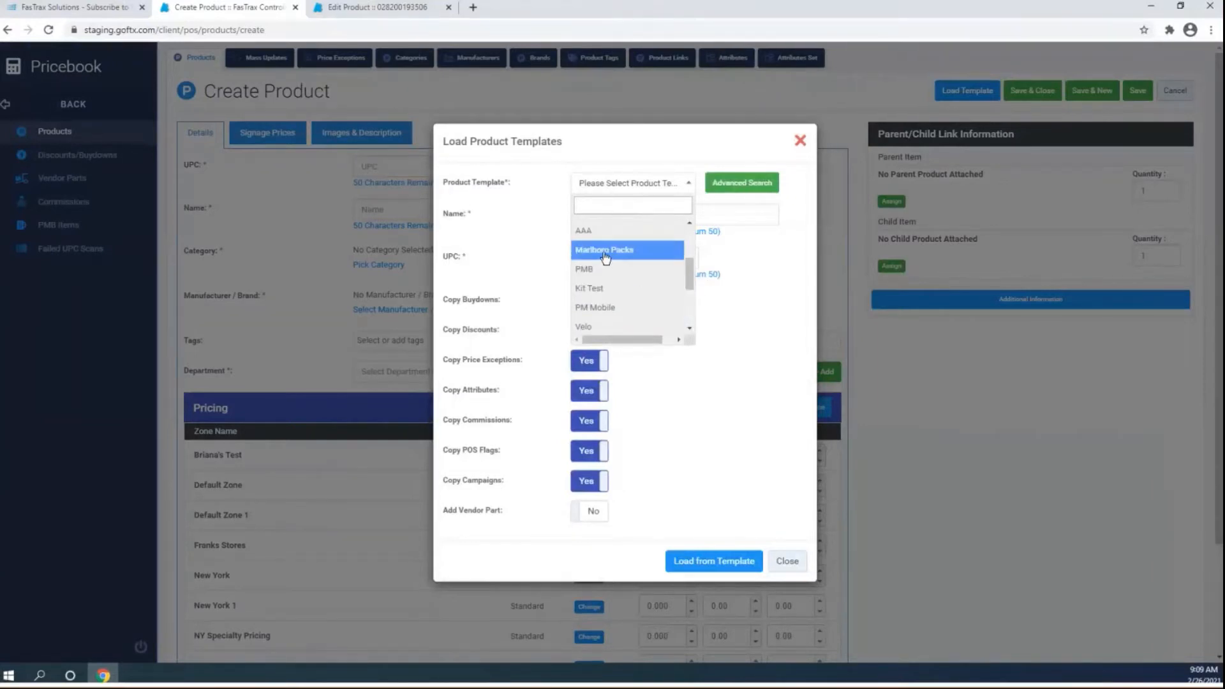
left_click(605, 252)
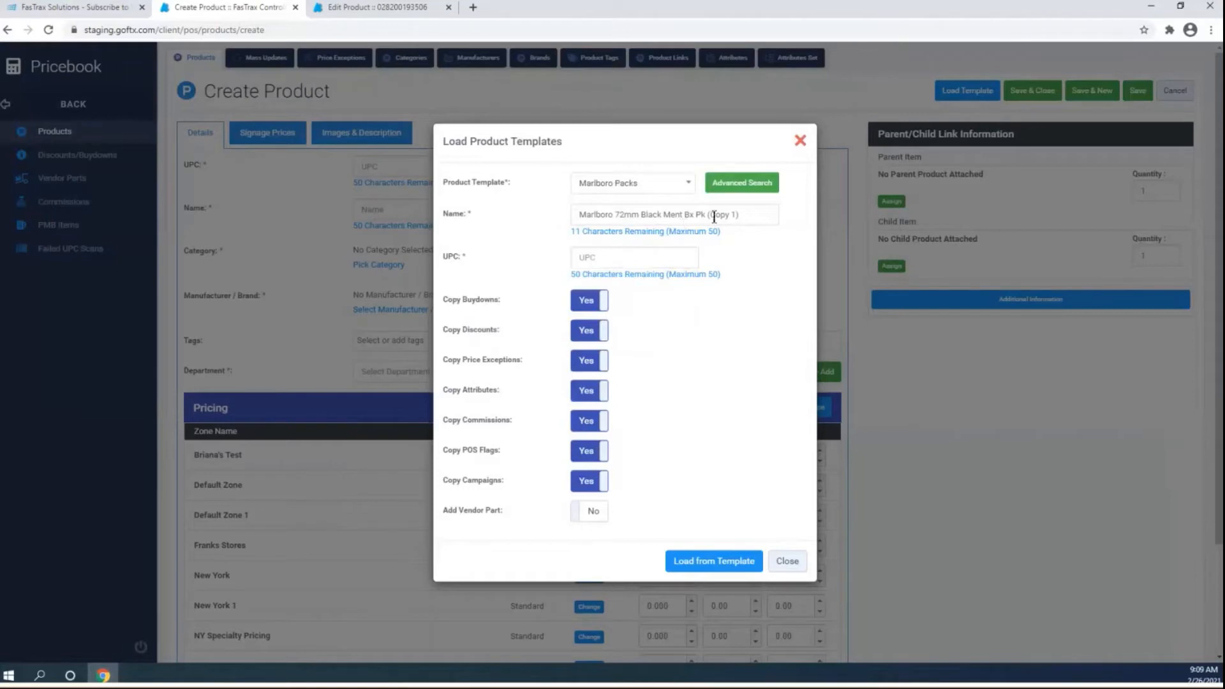
left_click(741, 214)
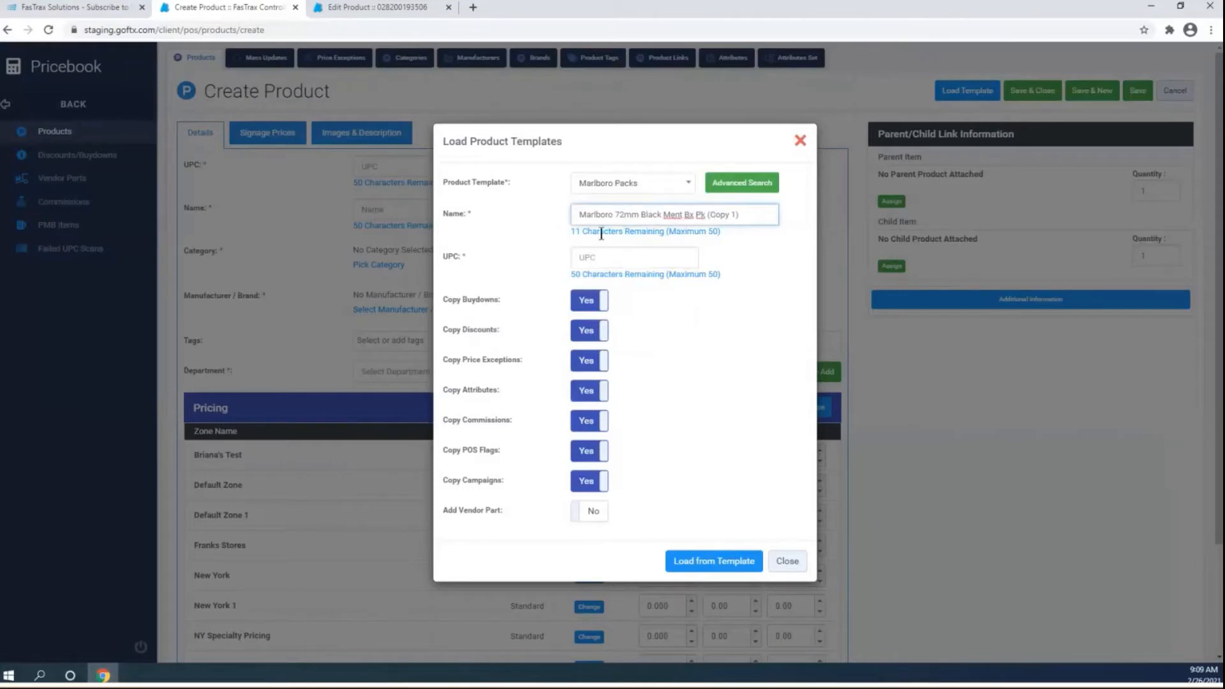
key("ctrl+a")
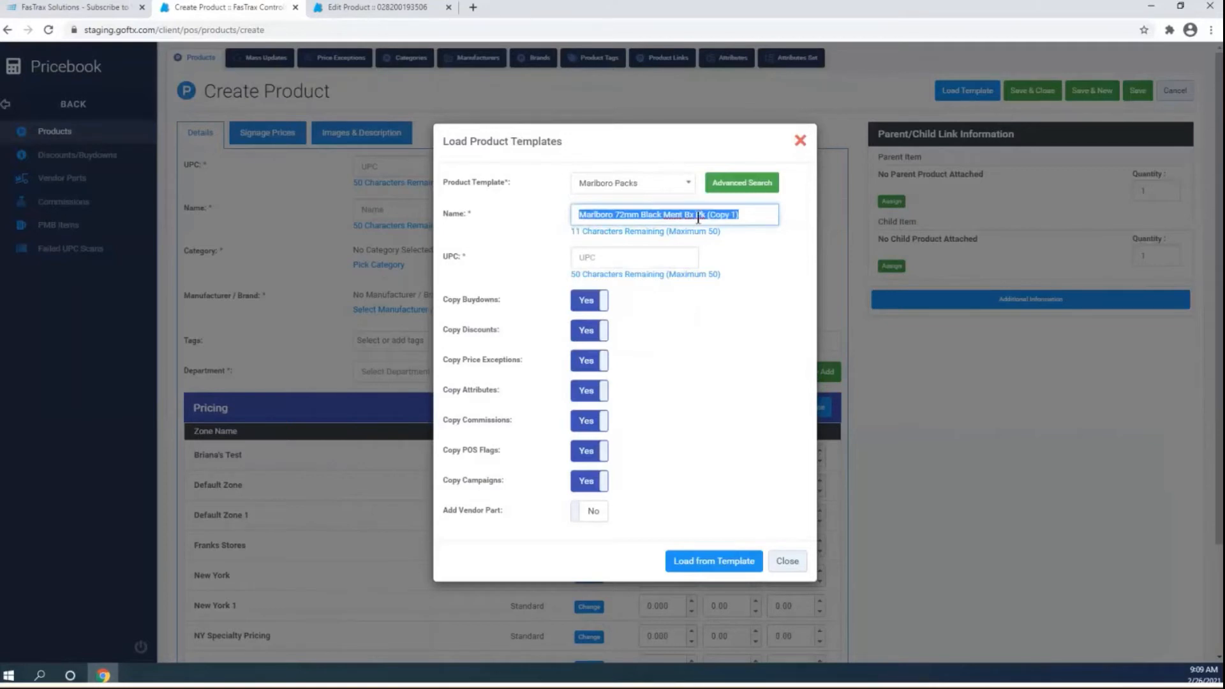
left_click(663, 258)
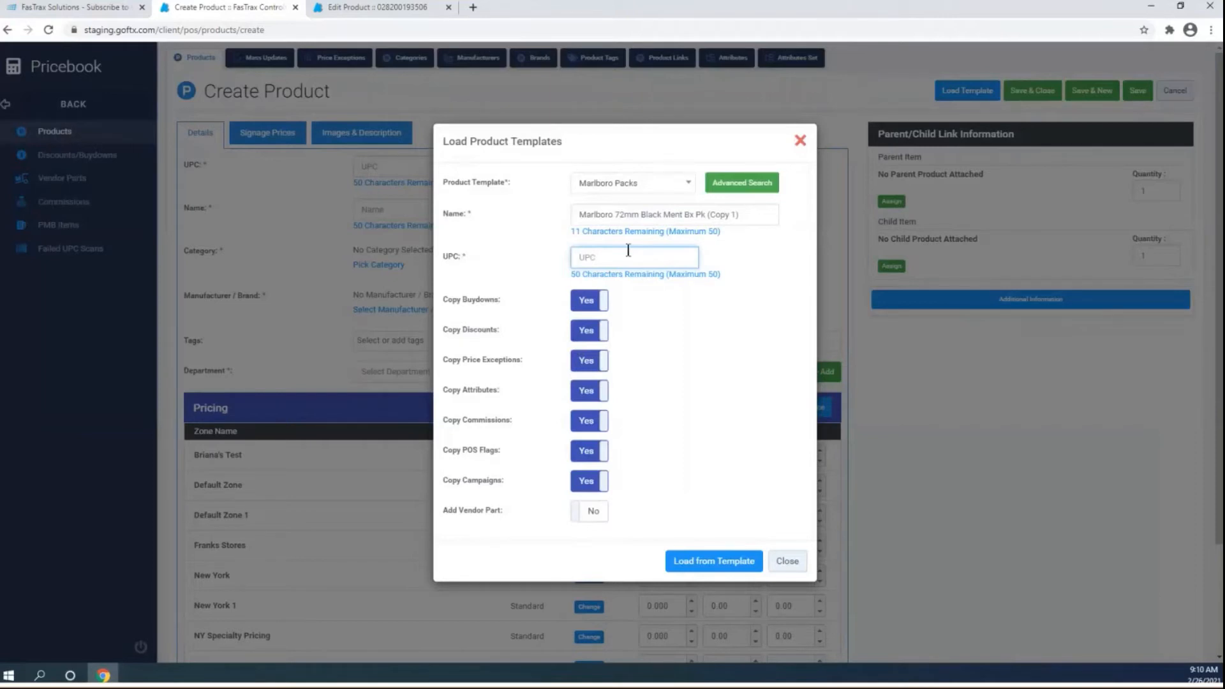
type("111111111111")
left_click(712, 564)
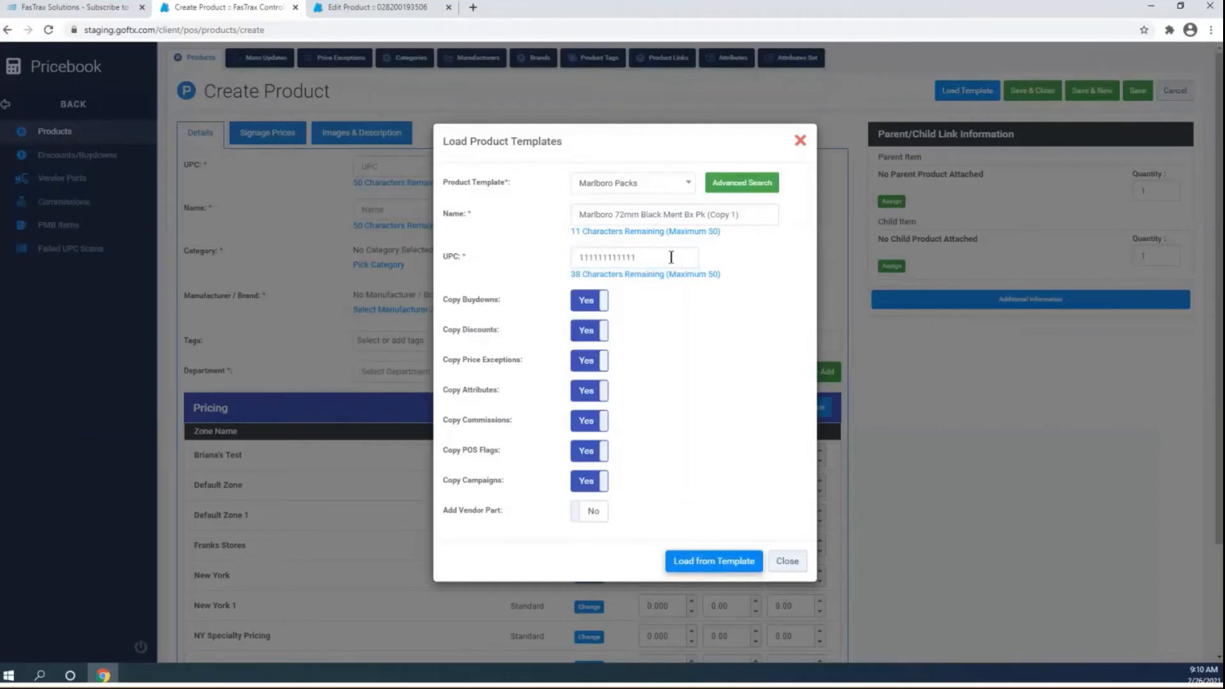
left_click_drag(664, 257, 508, 251)
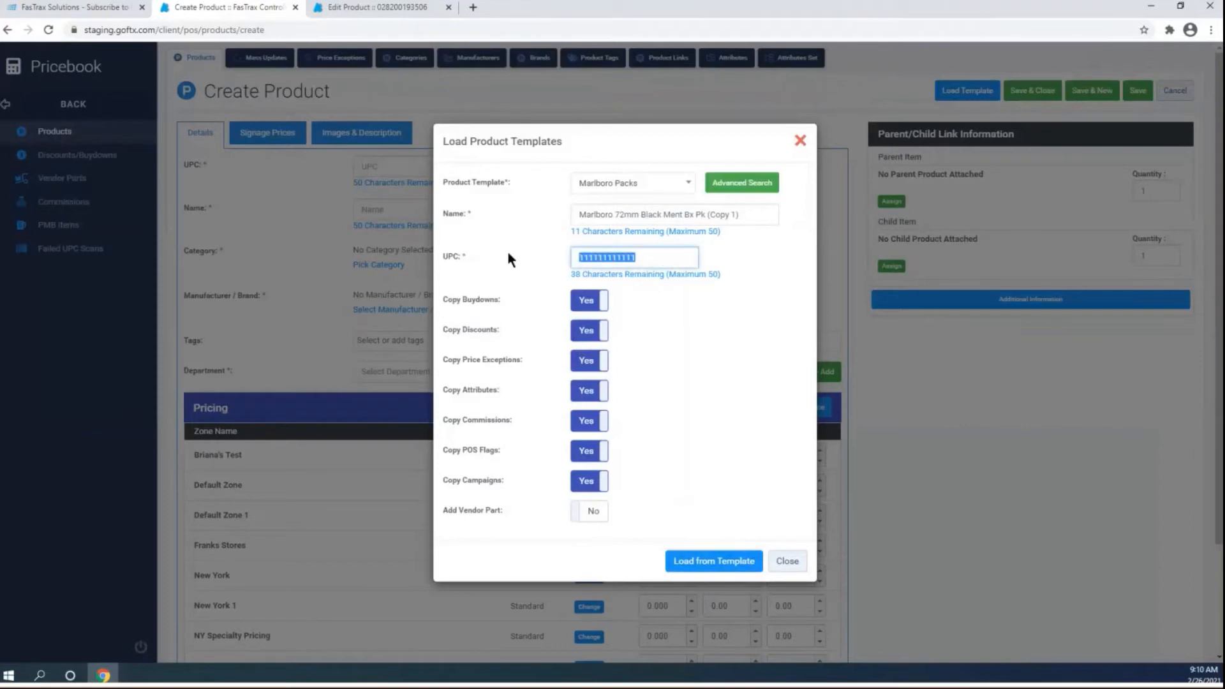
type("222222222222")
left_click(714, 564)
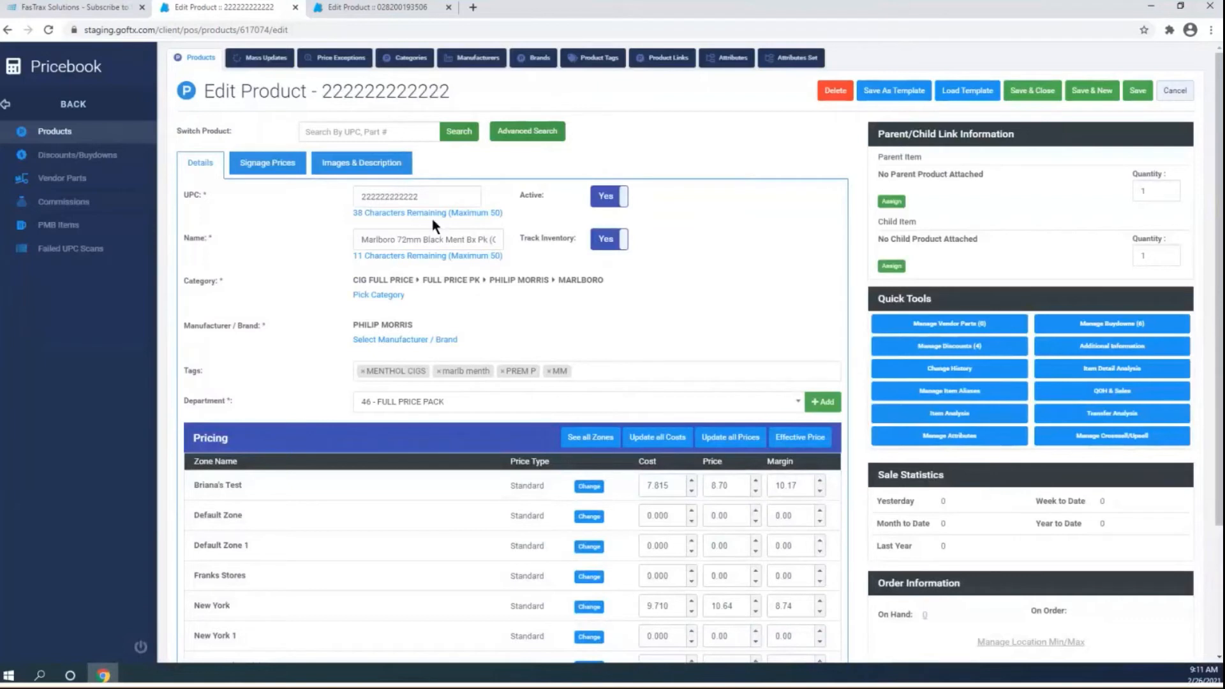
left_click_drag(420, 197, 545, 250)
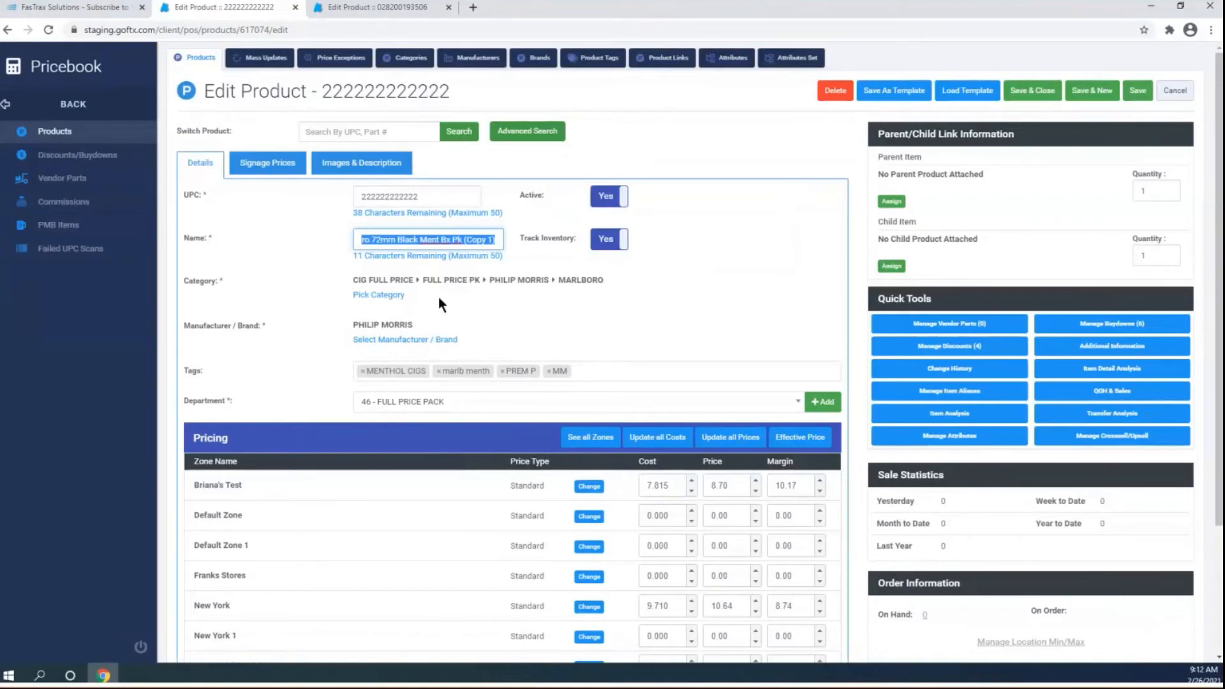
- In Mass Updates, filter the products to the category CIG FULL PRICE > FULL PRICE PK > PHILIP MORRIS > MARLBORO and select them all
left_click(253, 61)
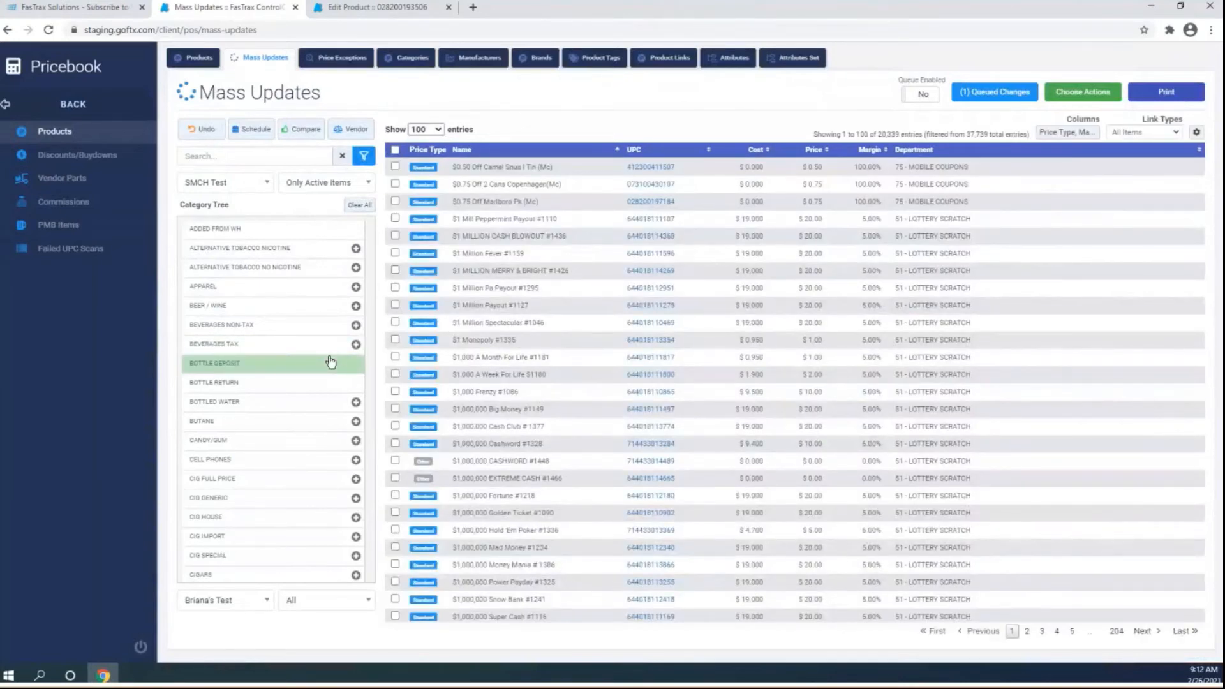
scroll(274, 434, "down", 2)
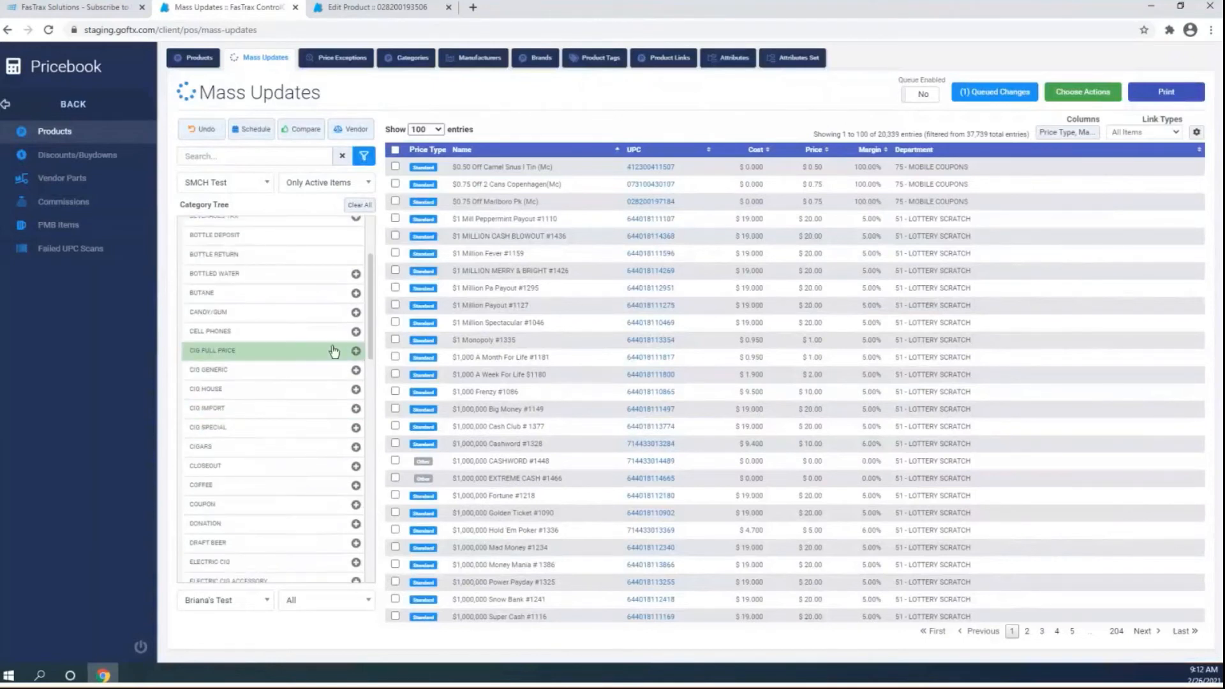
left_click(356, 354)
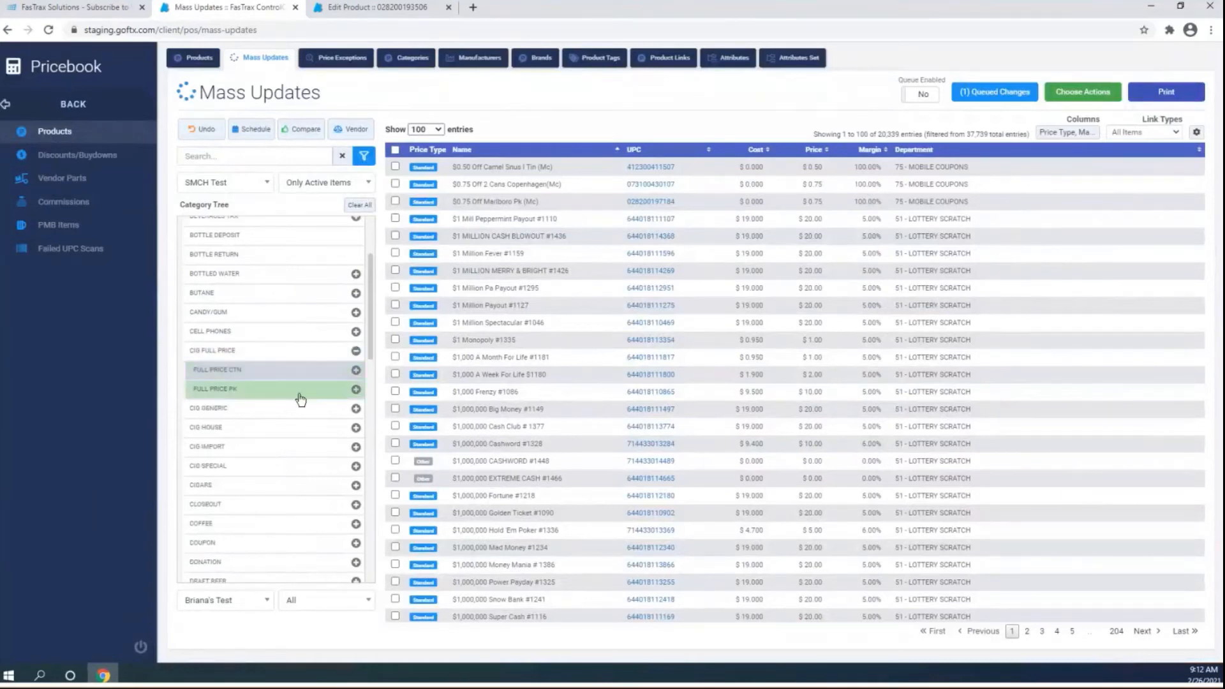
left_click(356, 391)
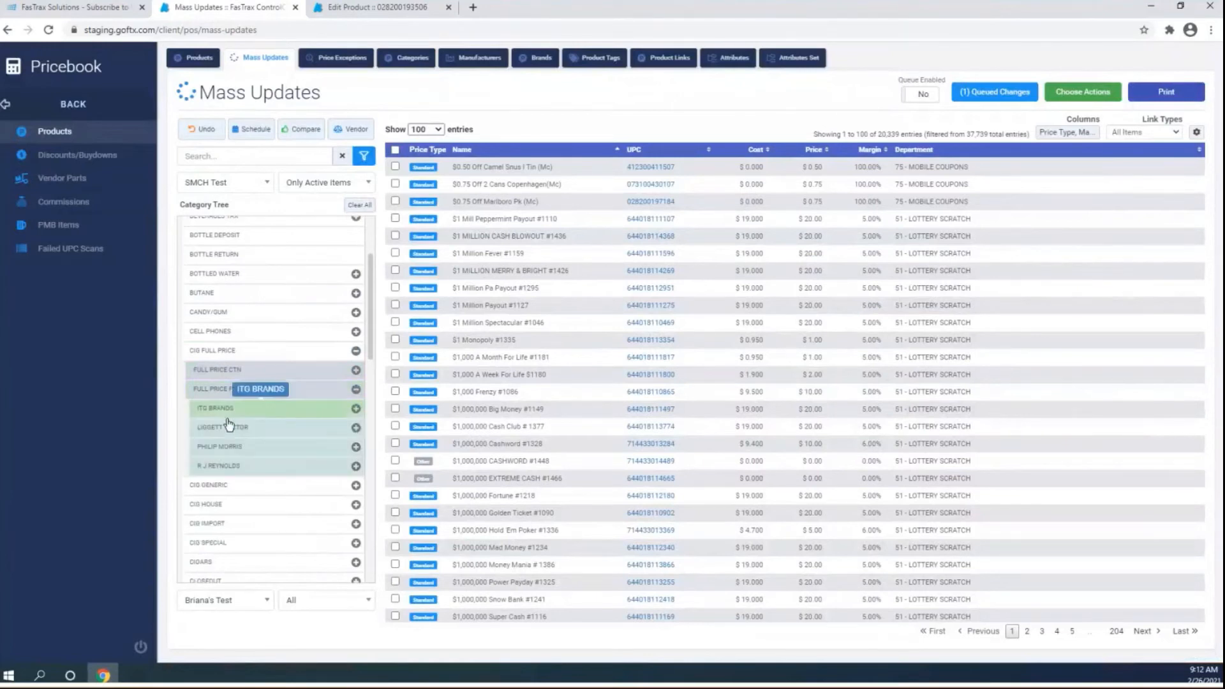
left_click(356, 448)
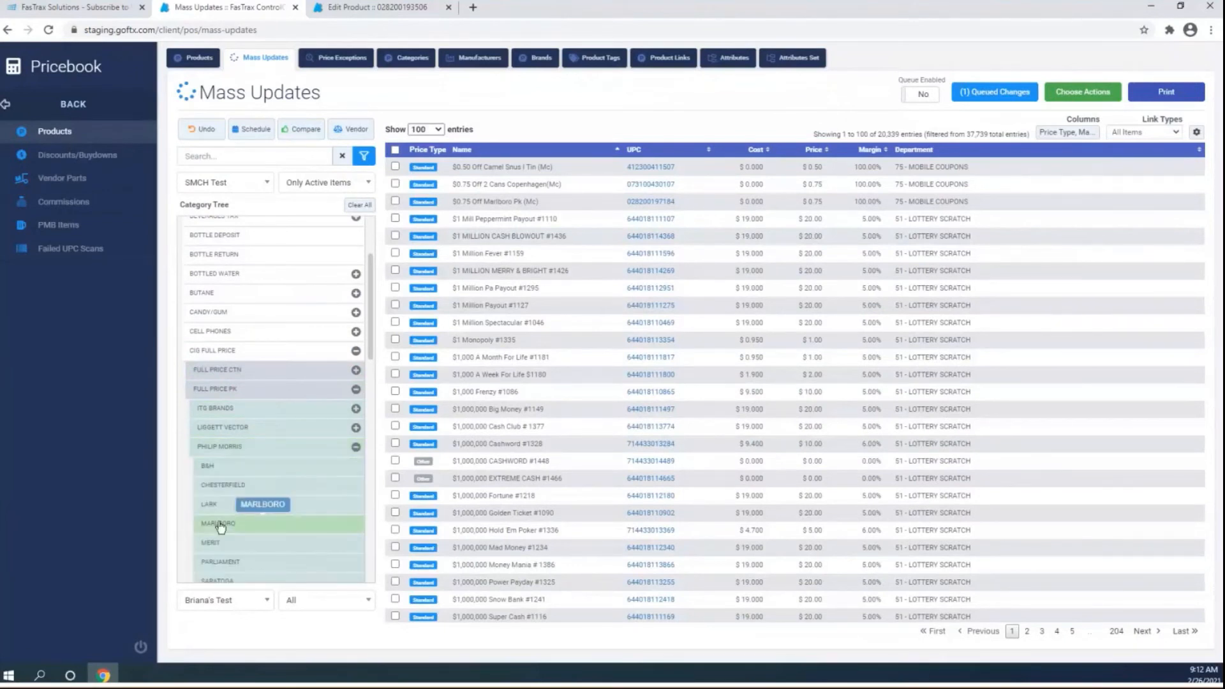
left_click(220, 524)
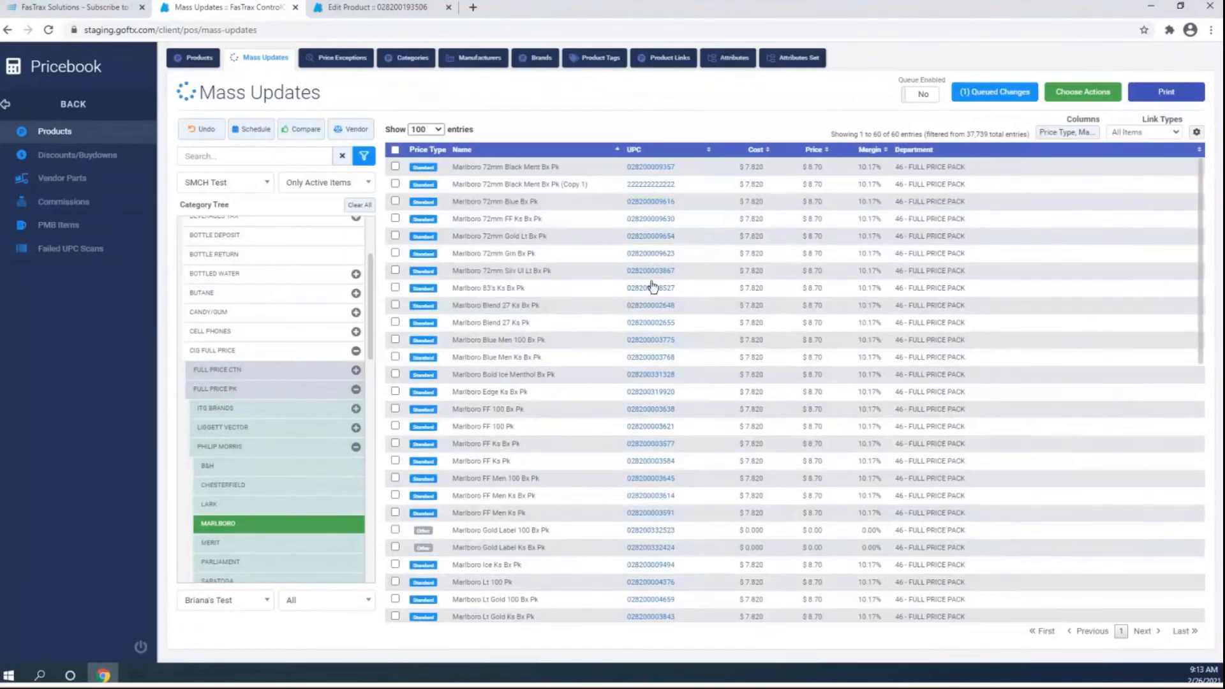
left_click(394, 150)
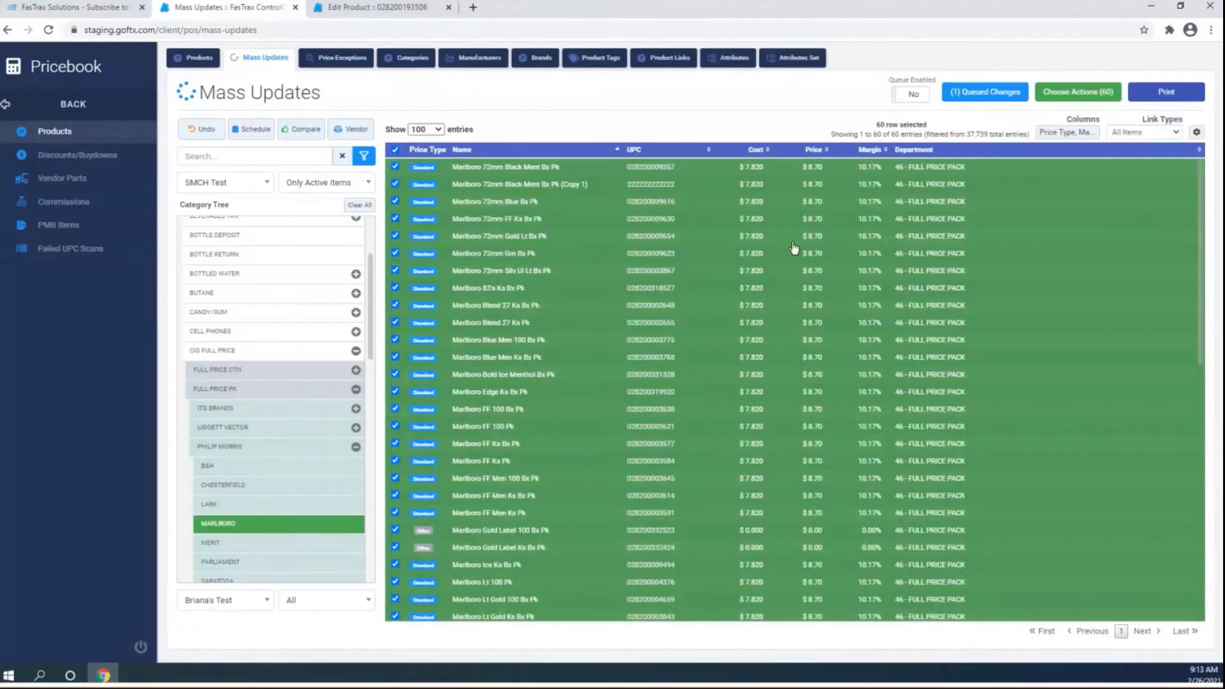
- Open the mass update actions for the selected Marlboro products and choose the Standard Price - Manual action
left_click(1068, 96)
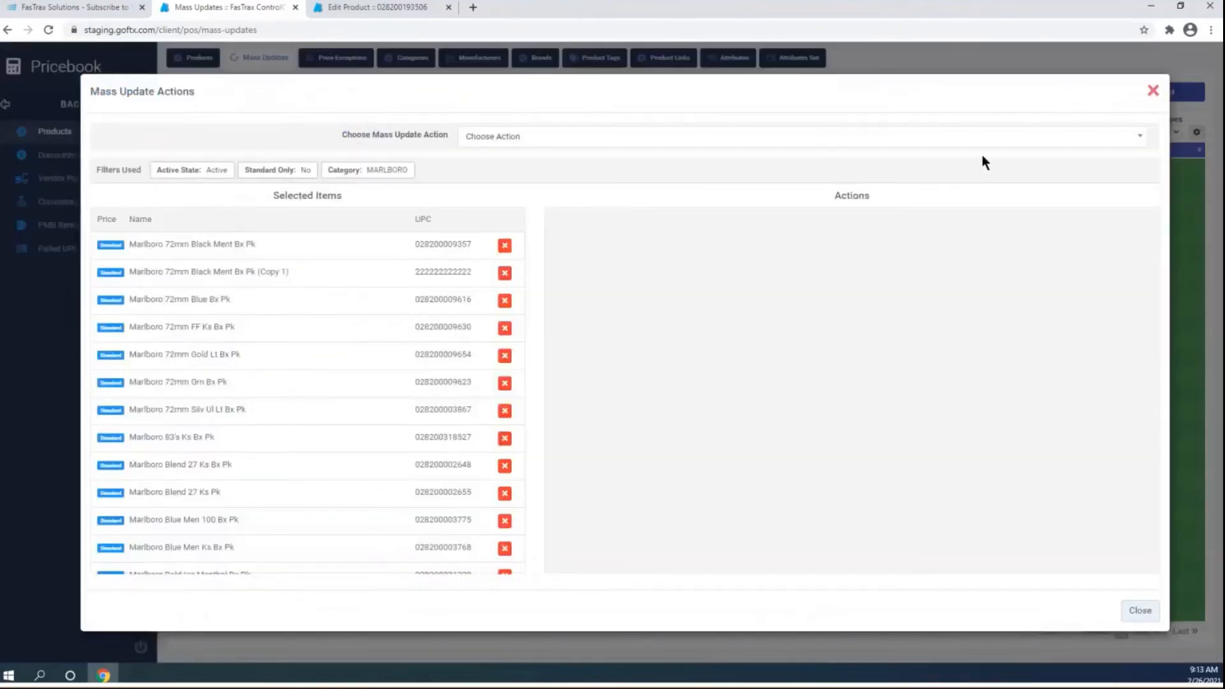
left_click(745, 146)
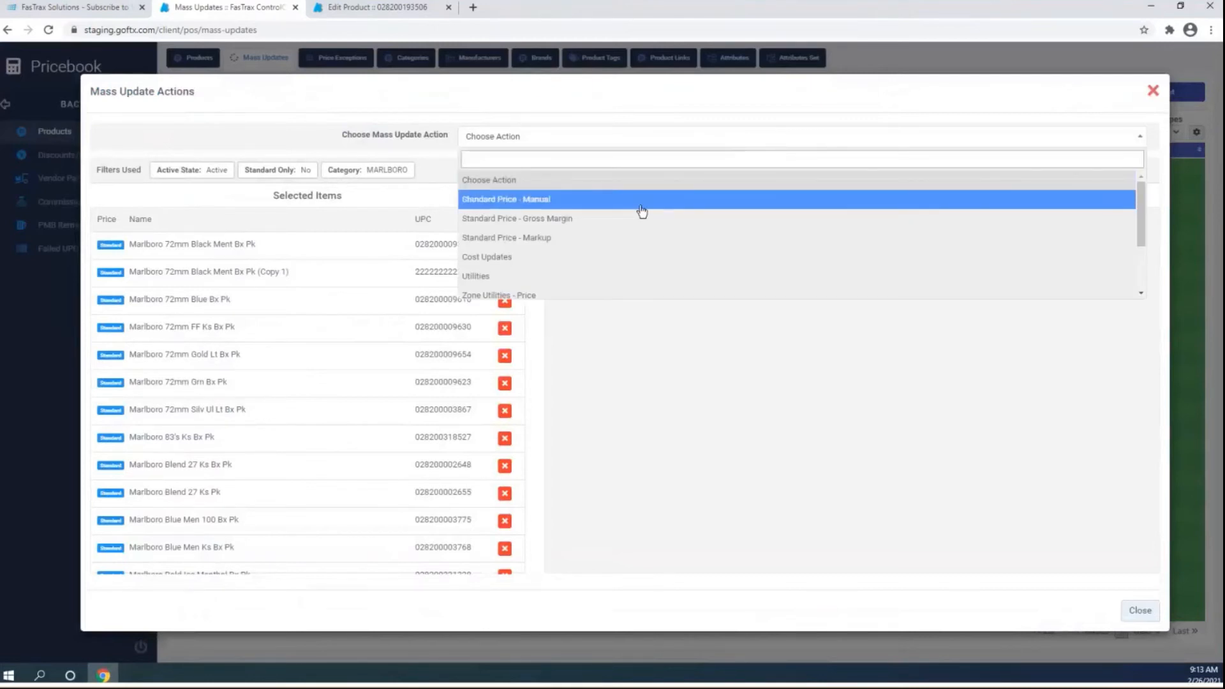
left_click(512, 200)
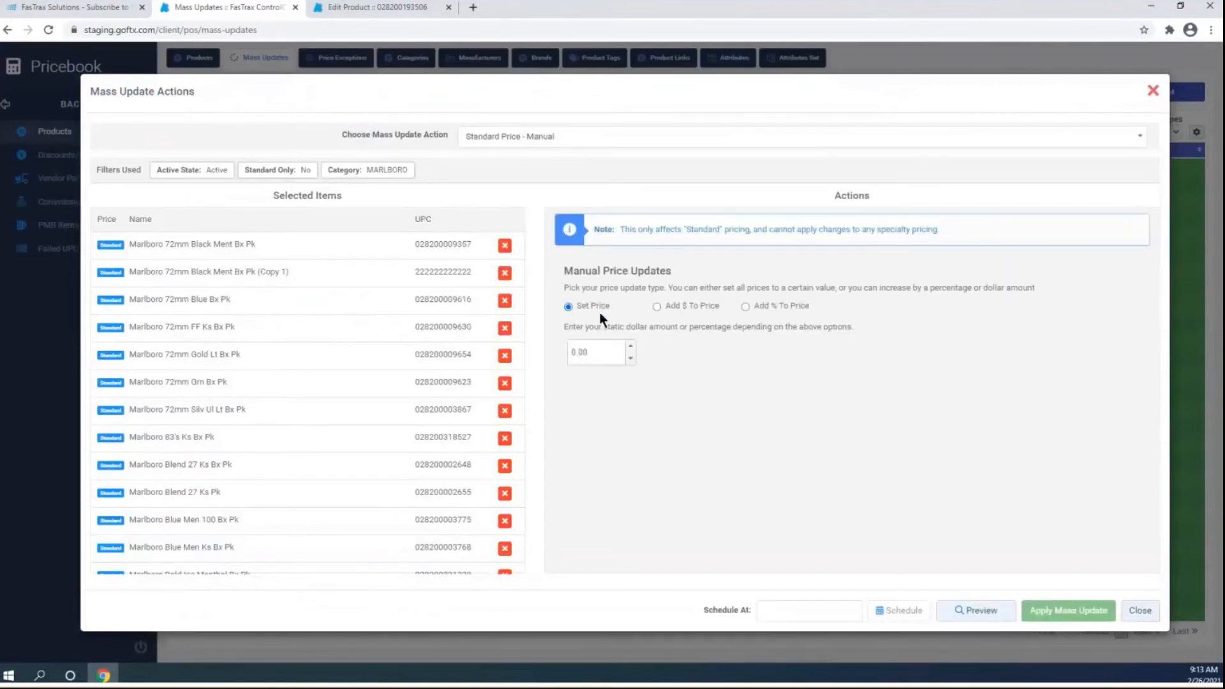
- Set the manual price update to add 5% to the price with no rounding, and preview the changes for the standard-priced items
left_click(656, 306)
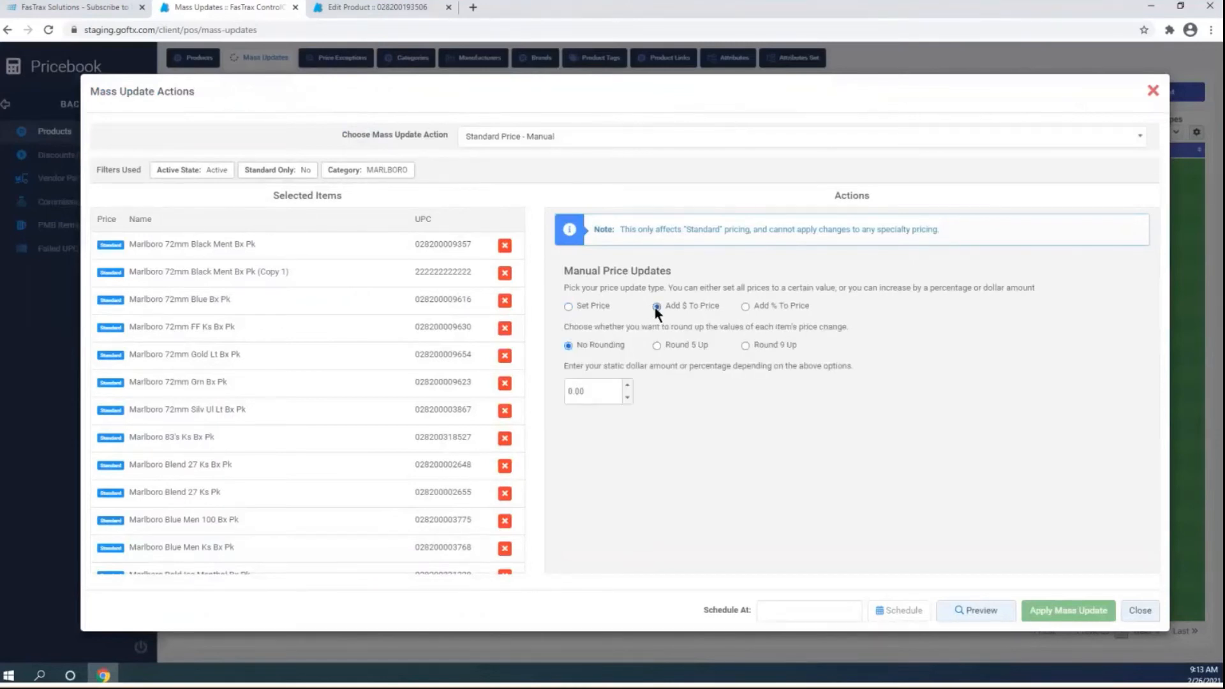
left_click(745, 306)
left_click(657, 346)
left_click(613, 355)
double_click(592, 389)
type("5")
left_click(970, 611)
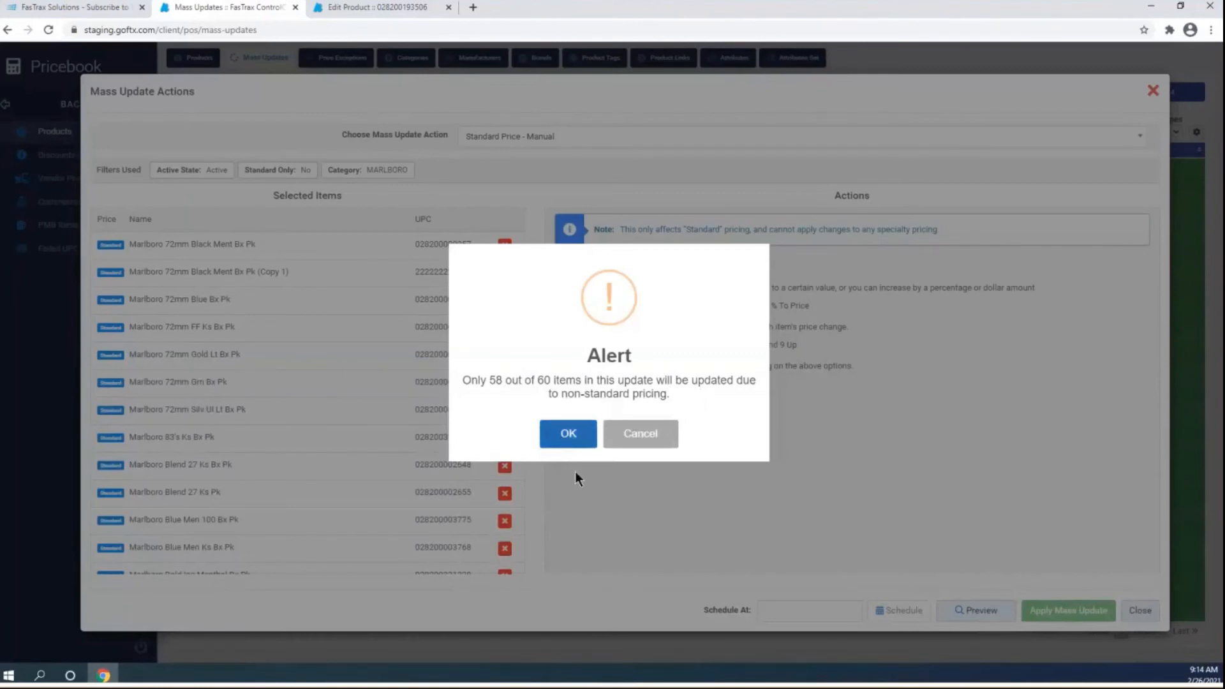
key("Return")
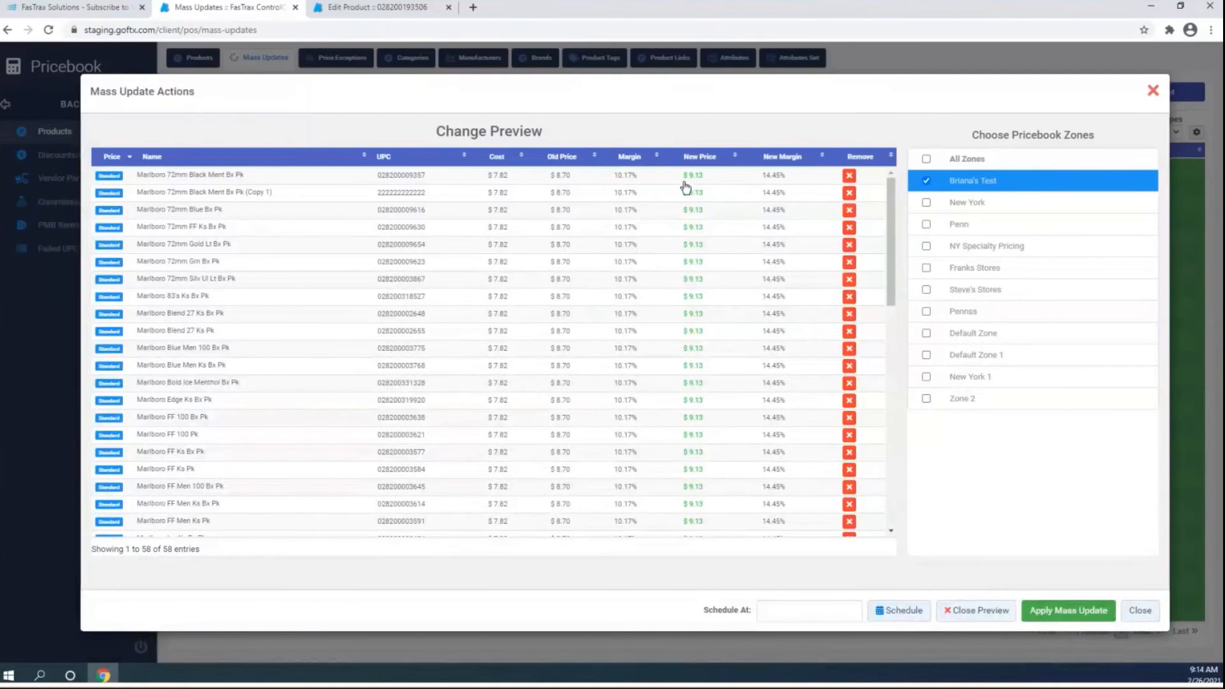
left_click(926, 203)
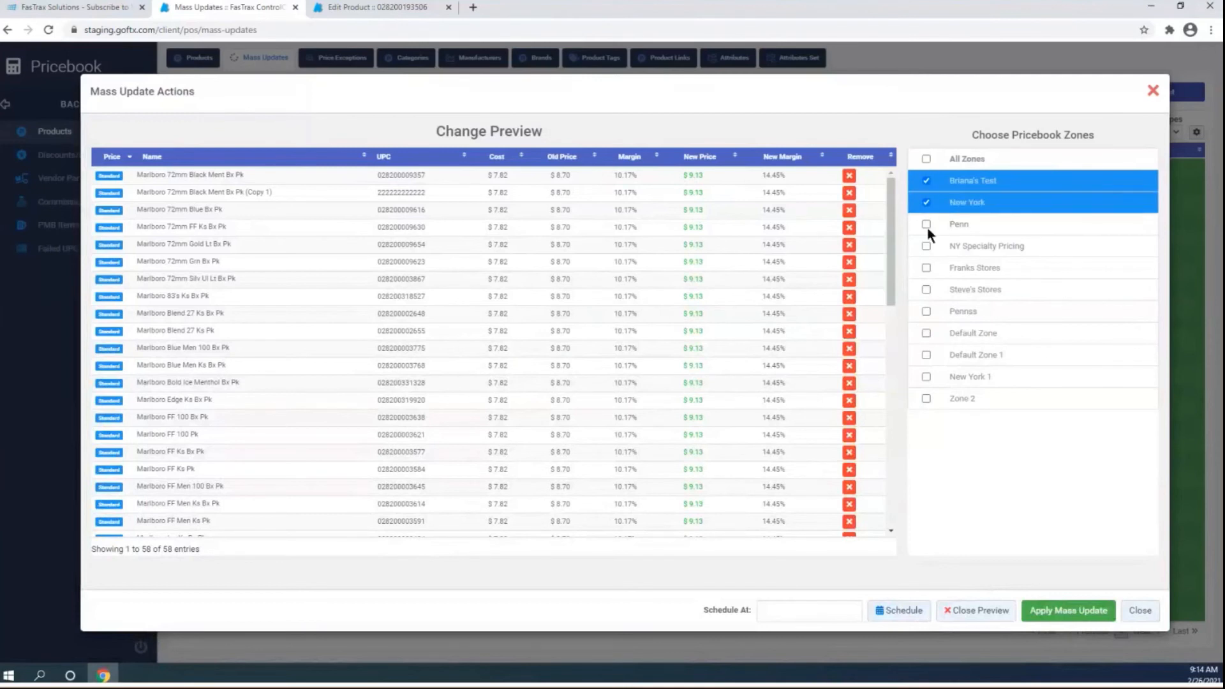
left_click(926, 225)
left_click(925, 203)
left_click(926, 223)
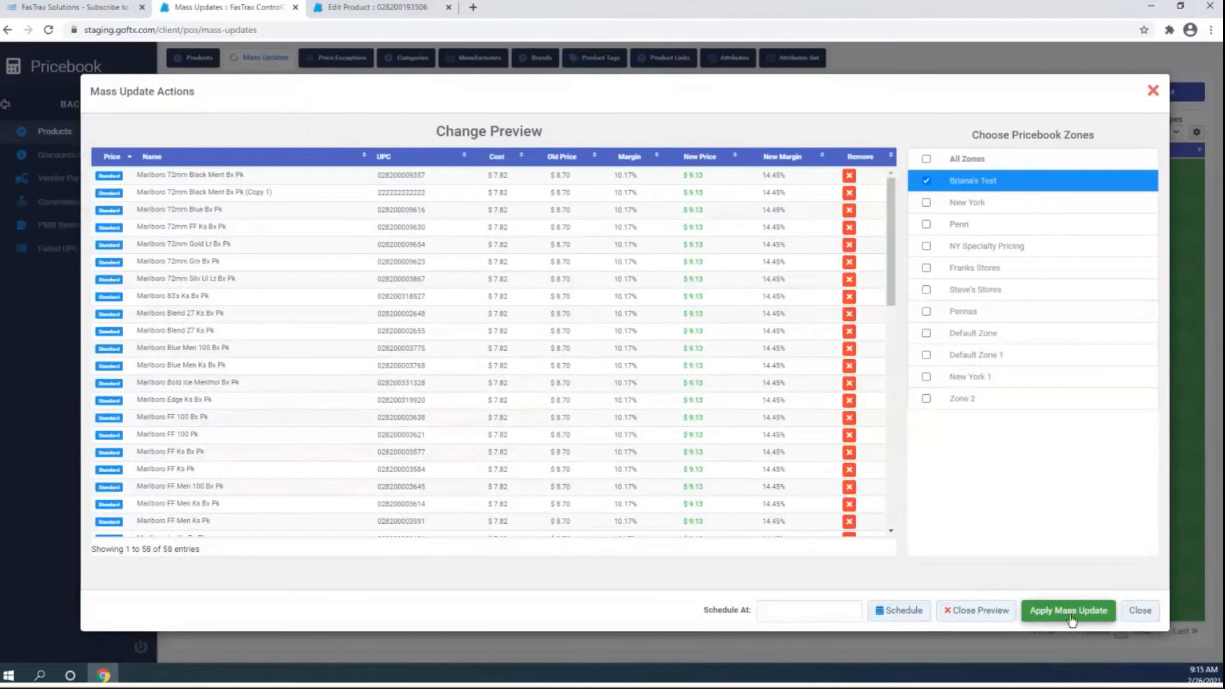
- Review the previewed prices and apply the mass update to the preselected pricebook zone only
scroll(689, 341, "down", 3)
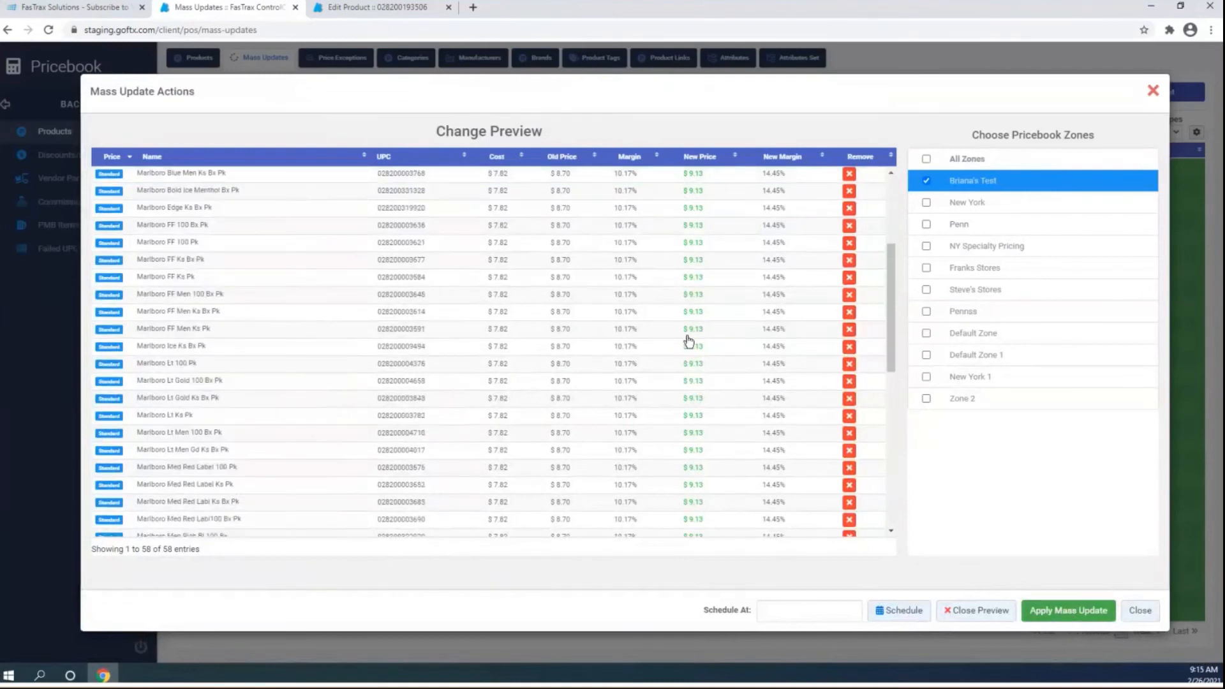
scroll(687, 340, "down", 6)
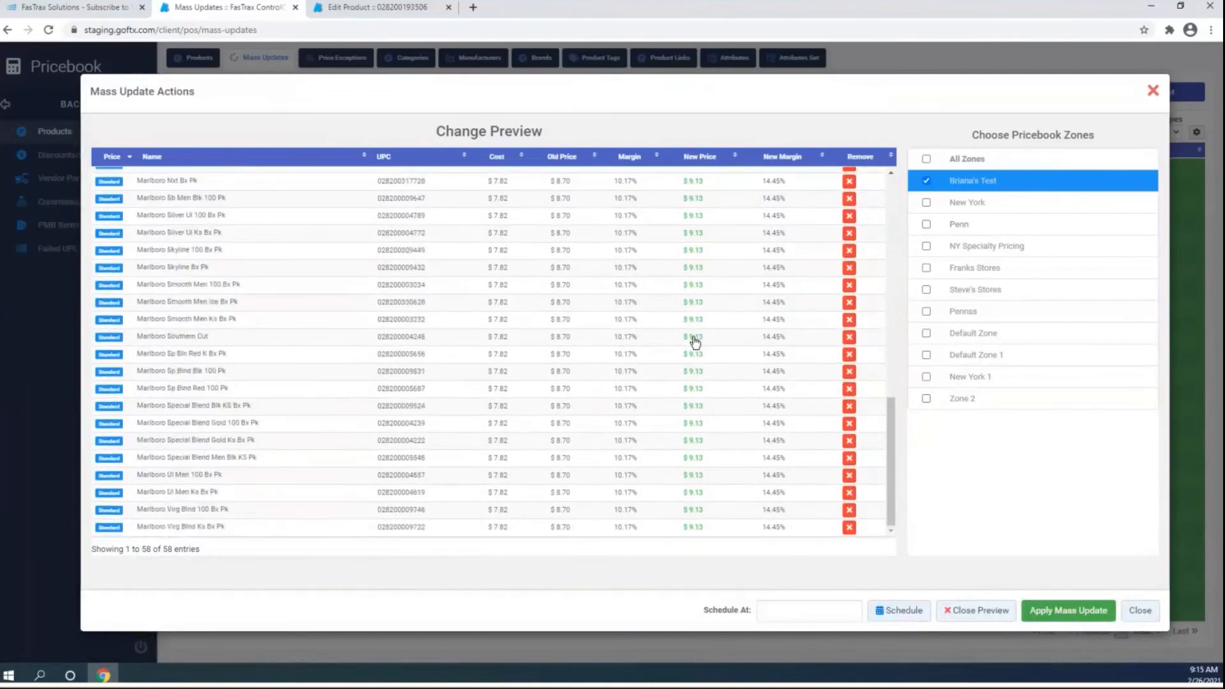
scroll(694, 340, "up", 10)
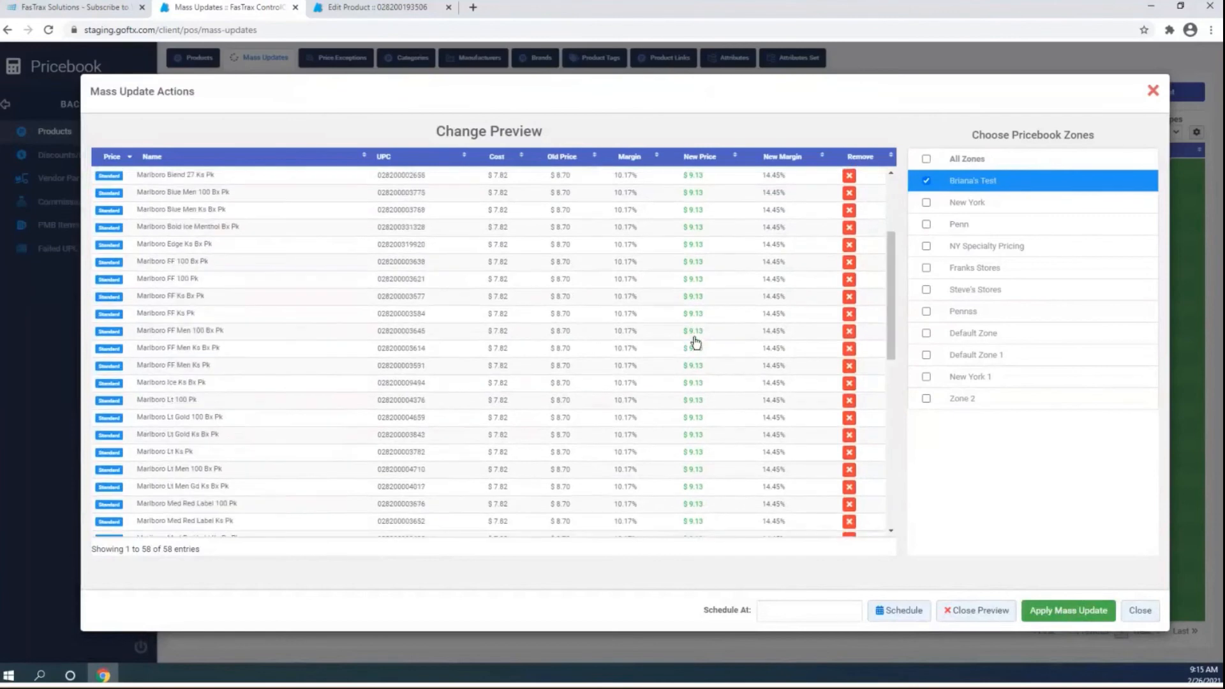
left_click(1079, 613)
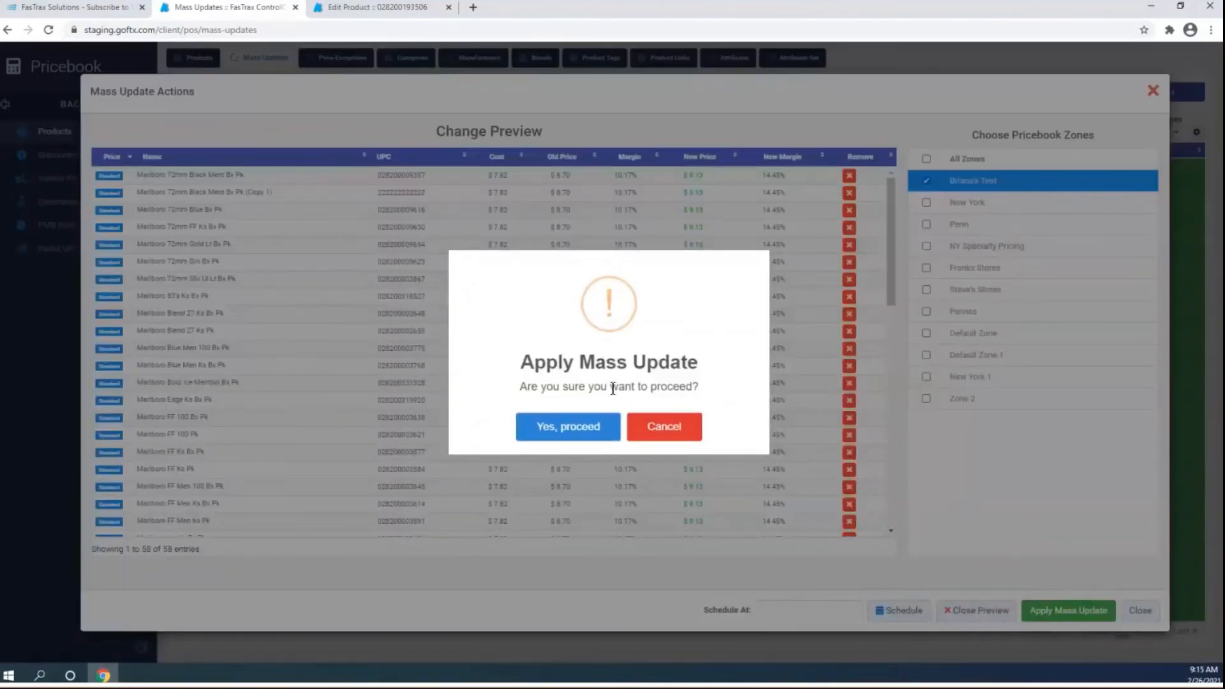
left_click(557, 435)
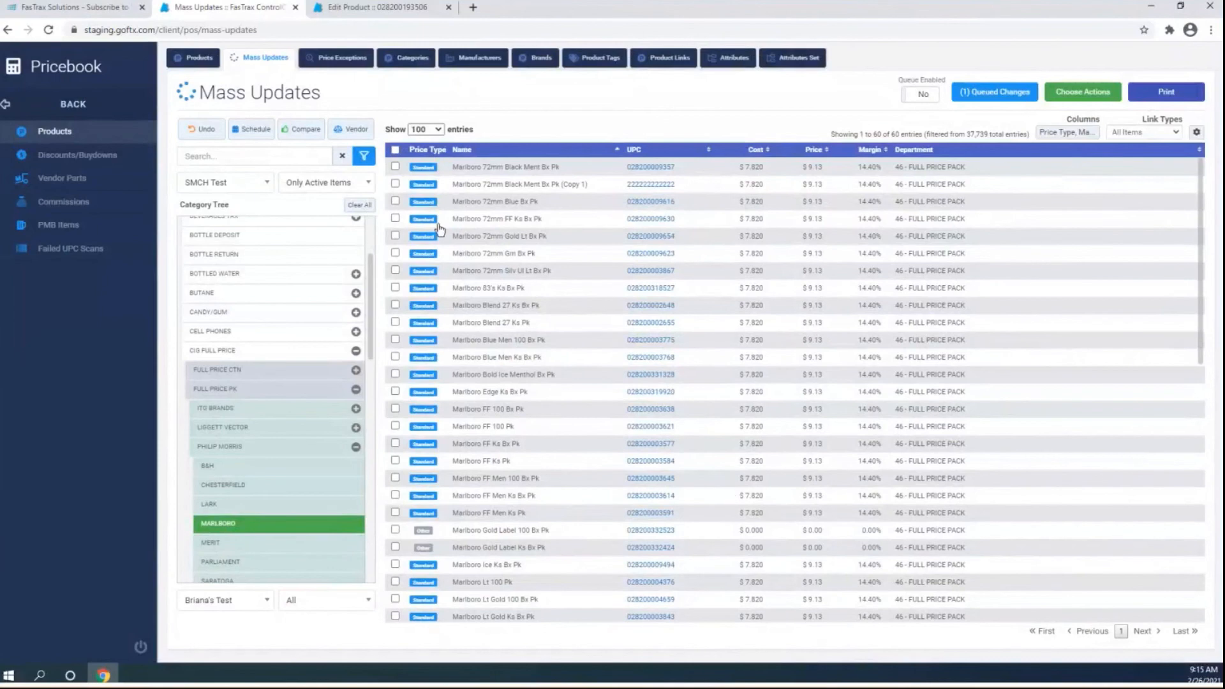
- Select all the Marlboro products again and examine the Cost Updates mass action with its vendor choices
left_click(396, 151)
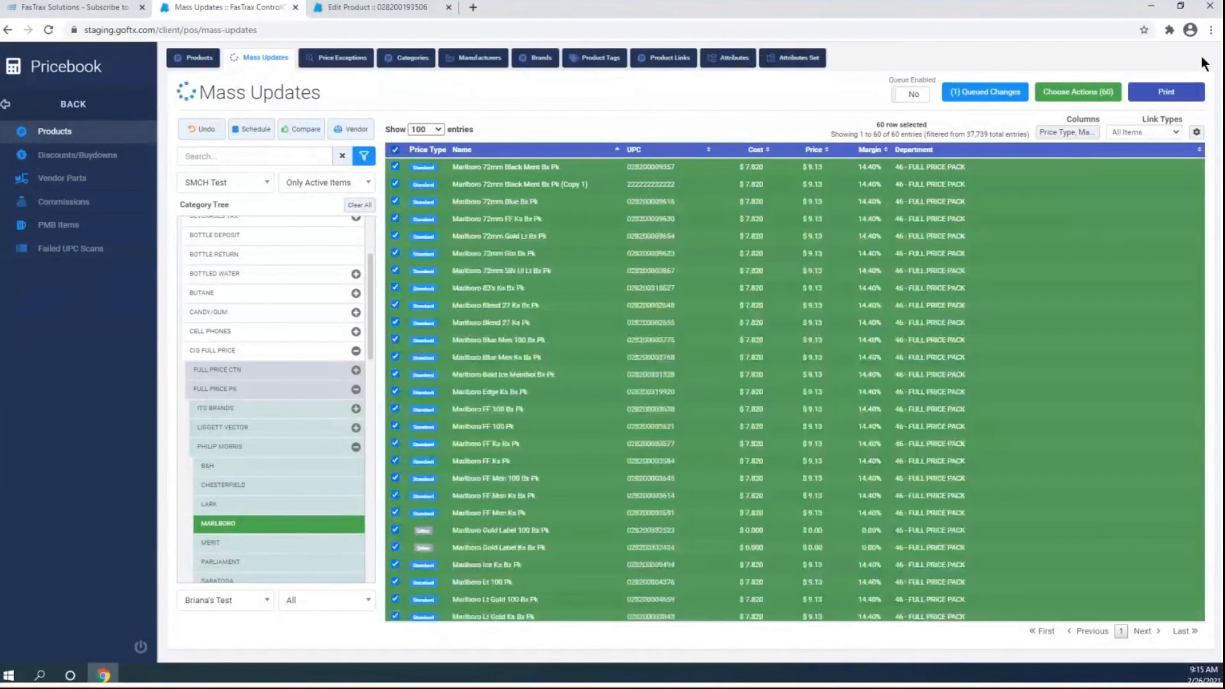
left_click(1067, 95)
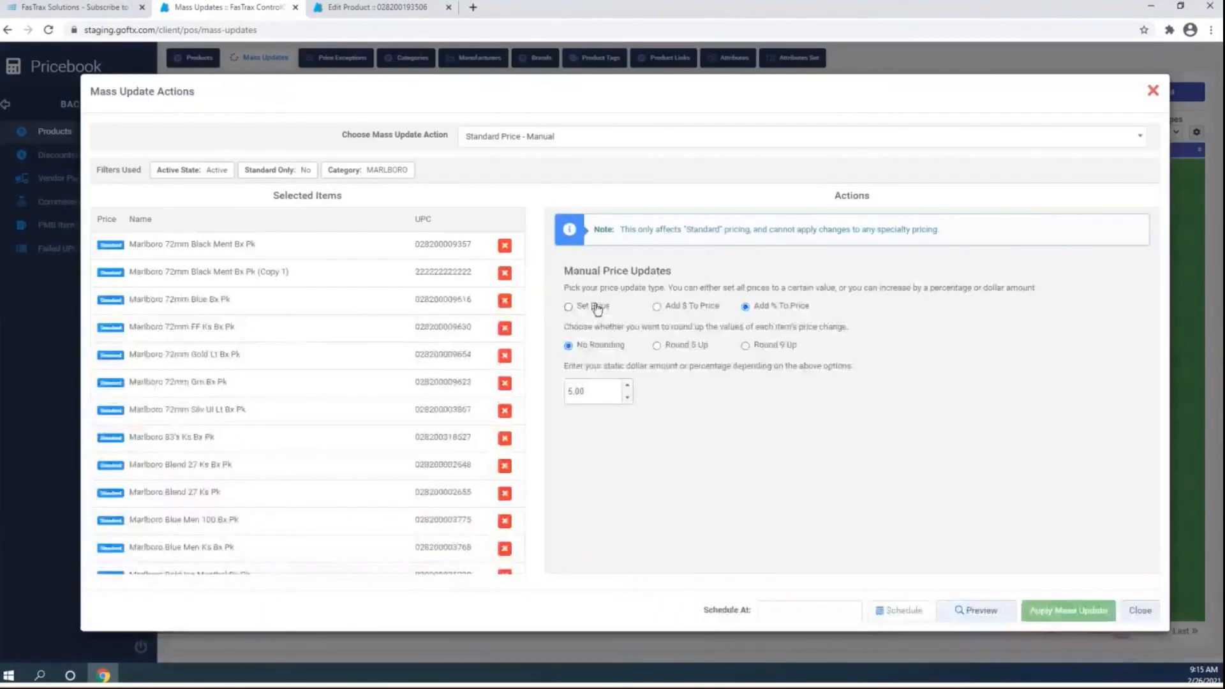
left_click(594, 140)
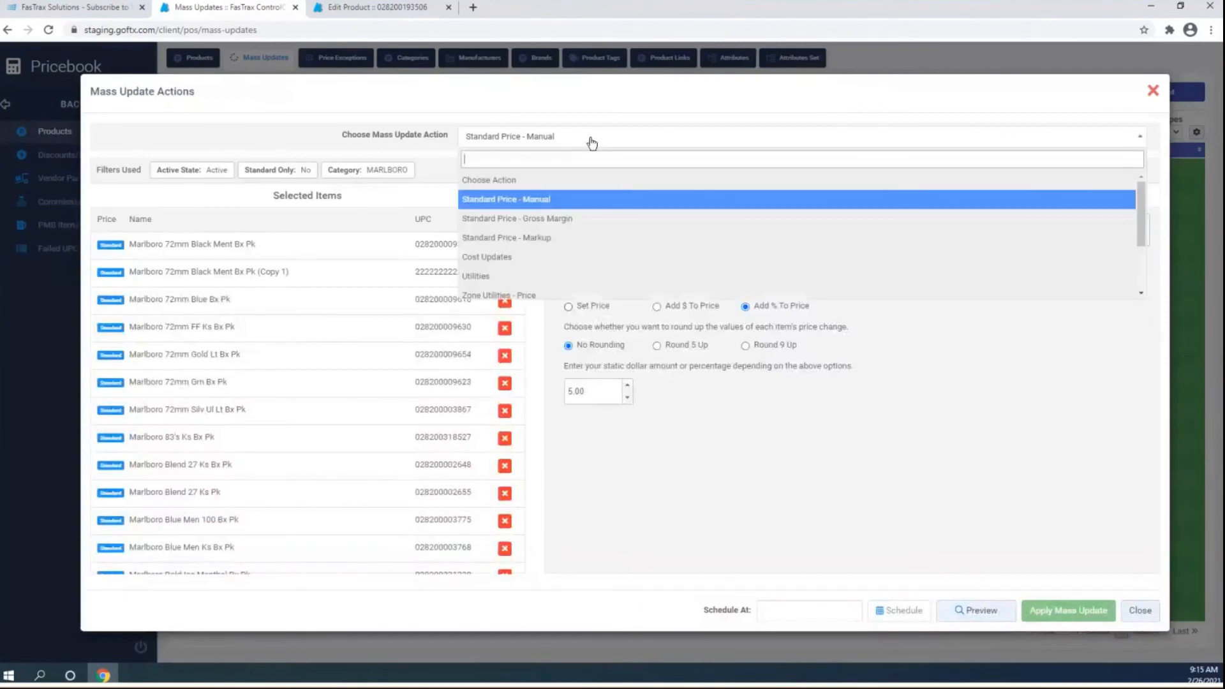
left_click(504, 258)
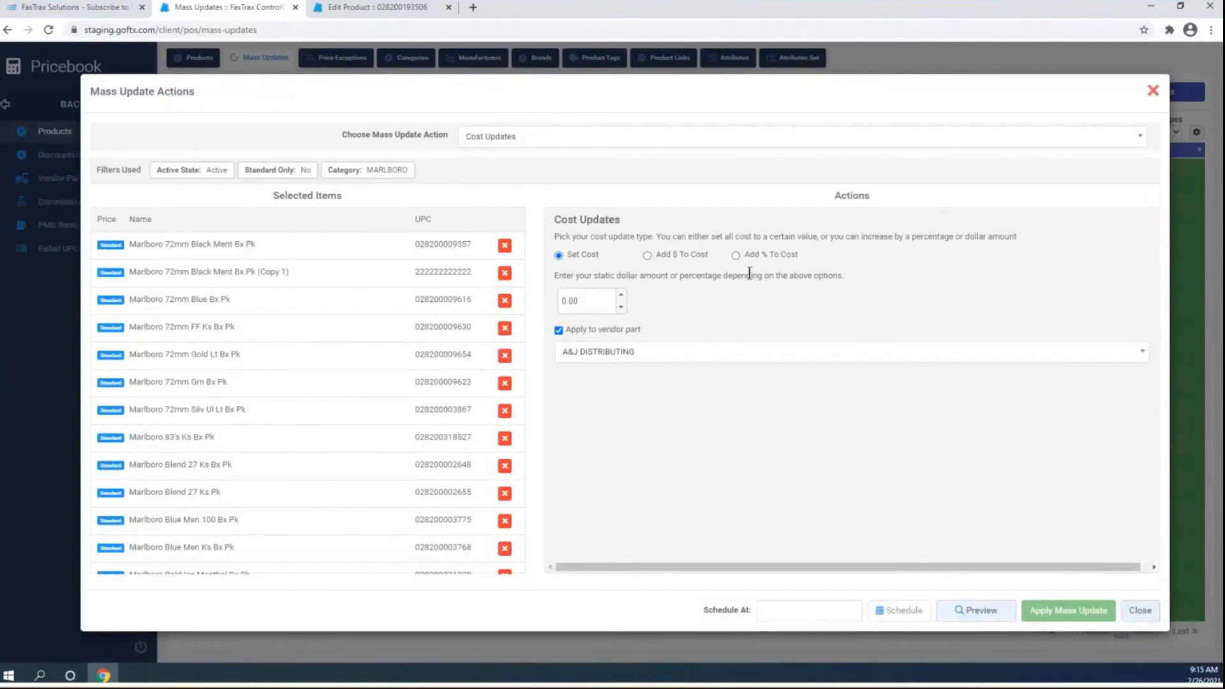
left_click(720, 361)
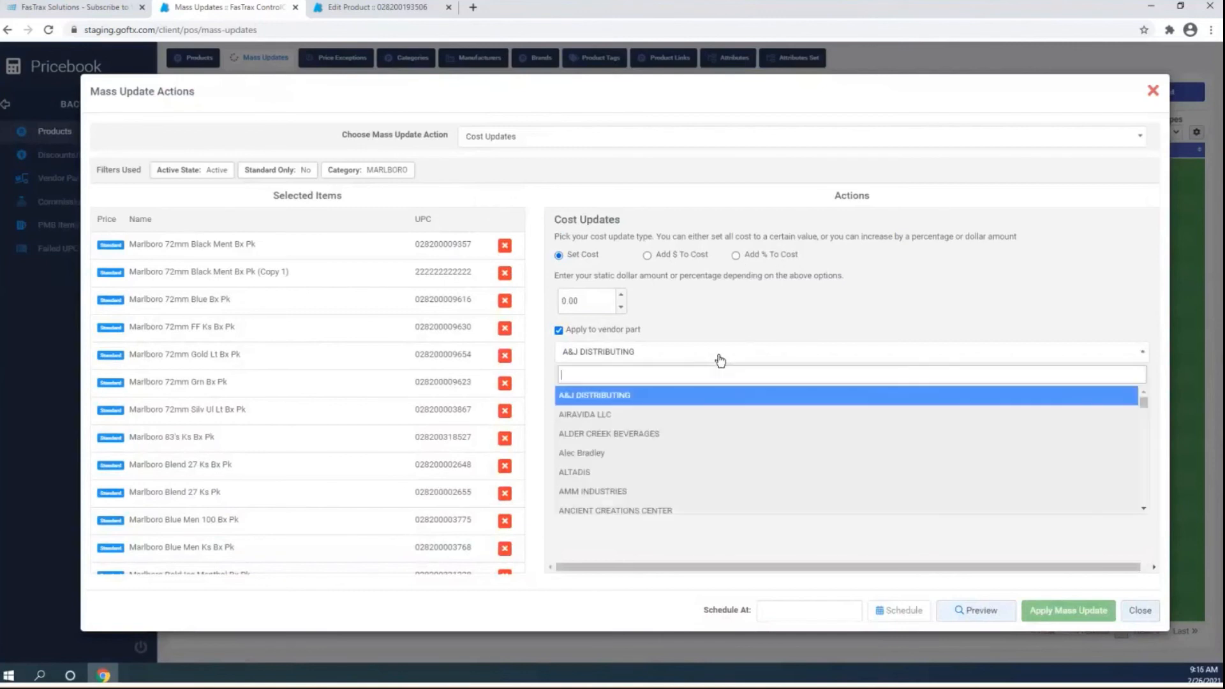
left_click(713, 315)
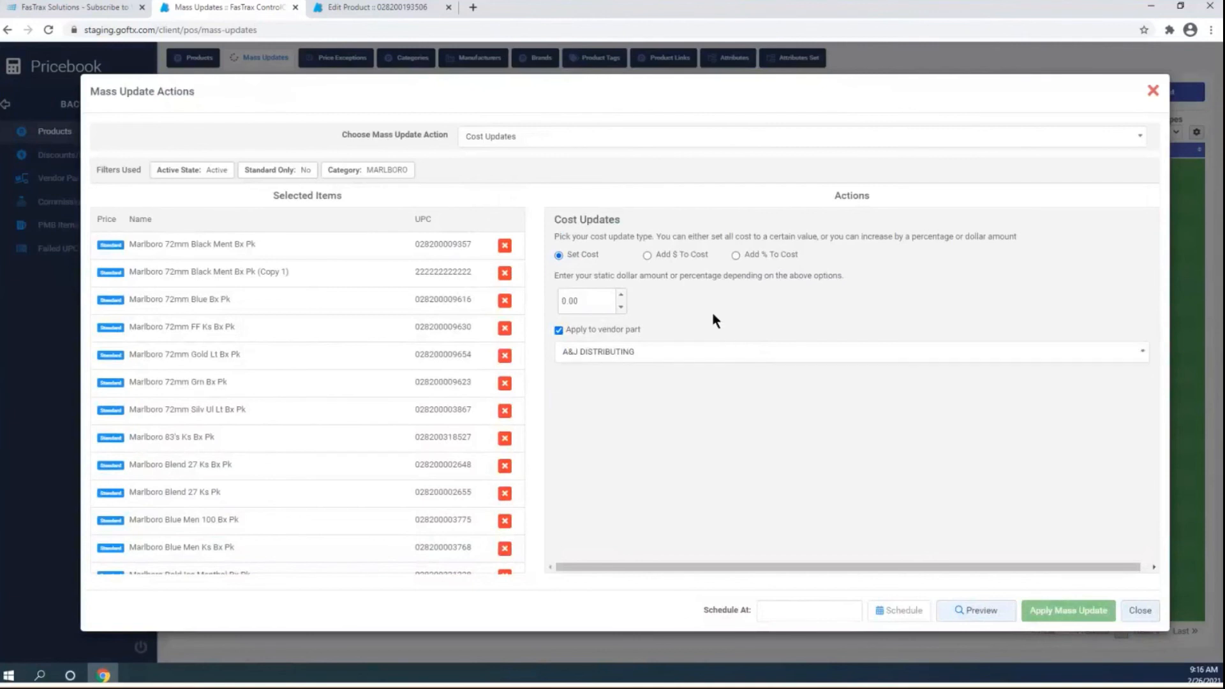
left_click(710, 353)
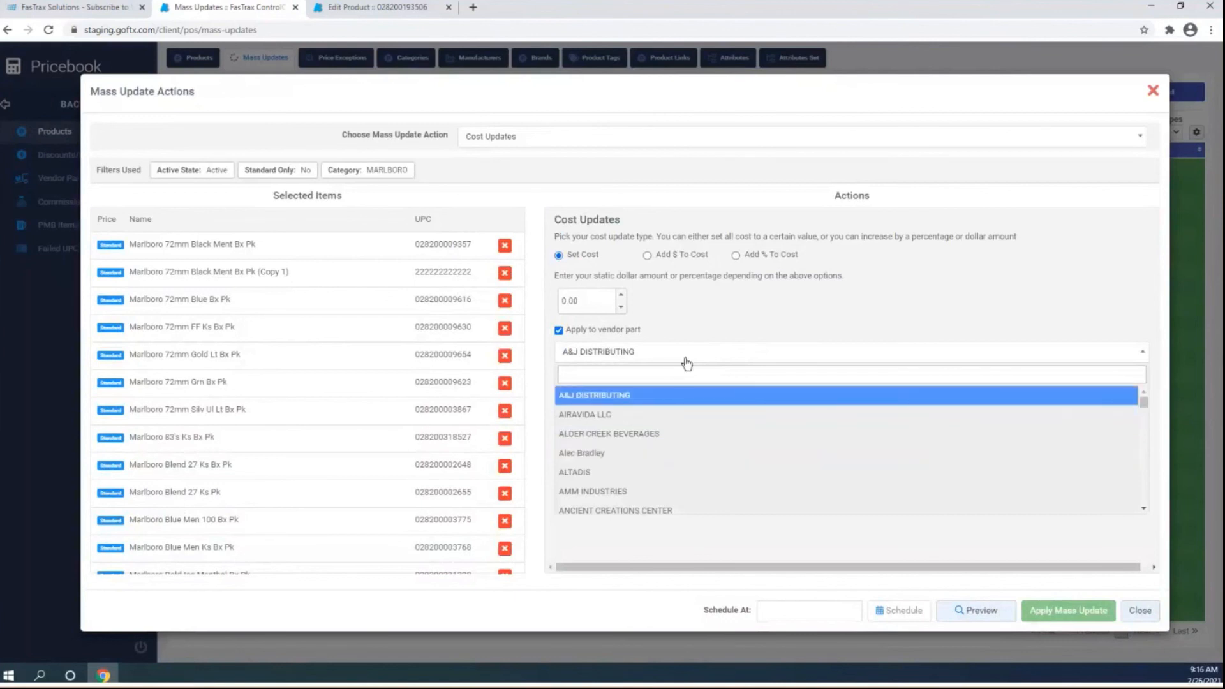
left_click(711, 327)
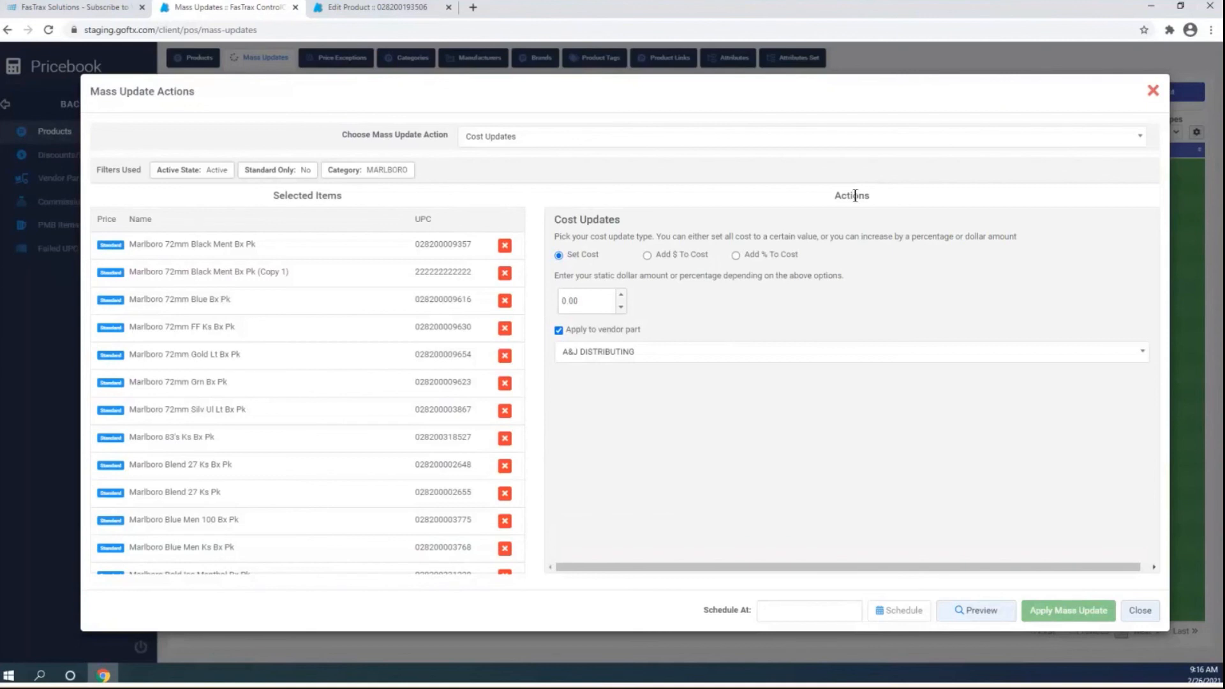
- Close the mass update actions without applying a cost update and return to the Products list
left_click(1137, 611)
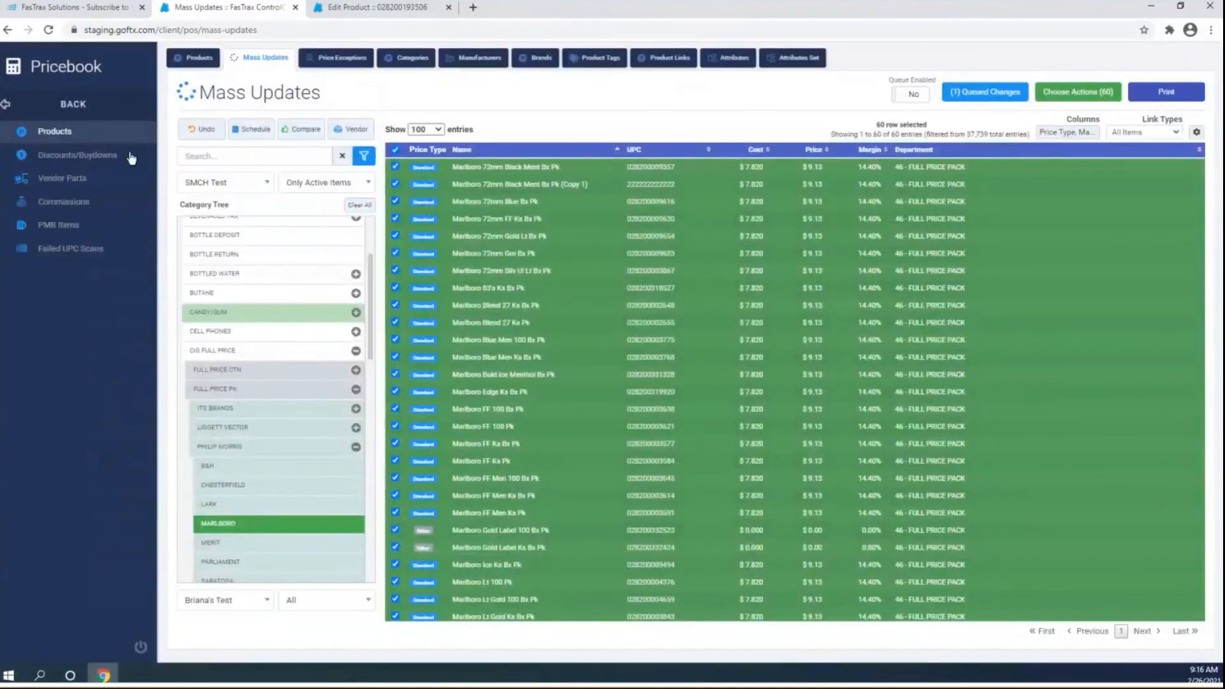
left_click(51, 133)
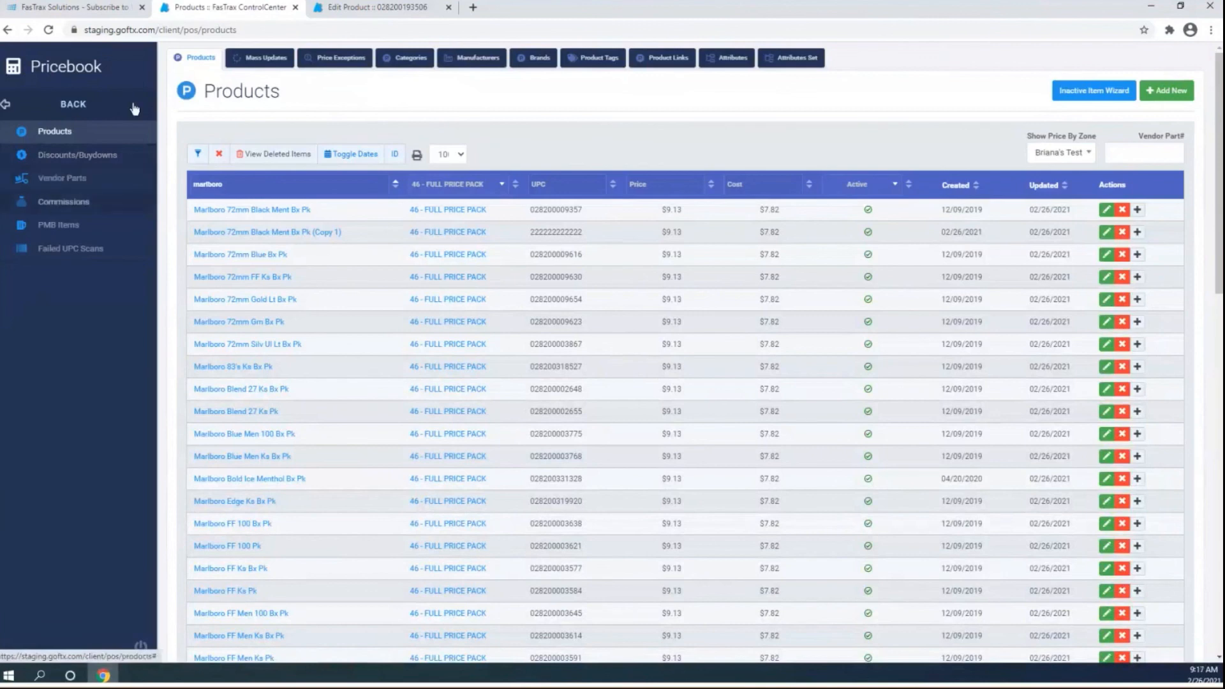
- Switch to the FasTrax weekly training webinars page, highlight its web address and look through the archived webinars
left_click(73, 14)
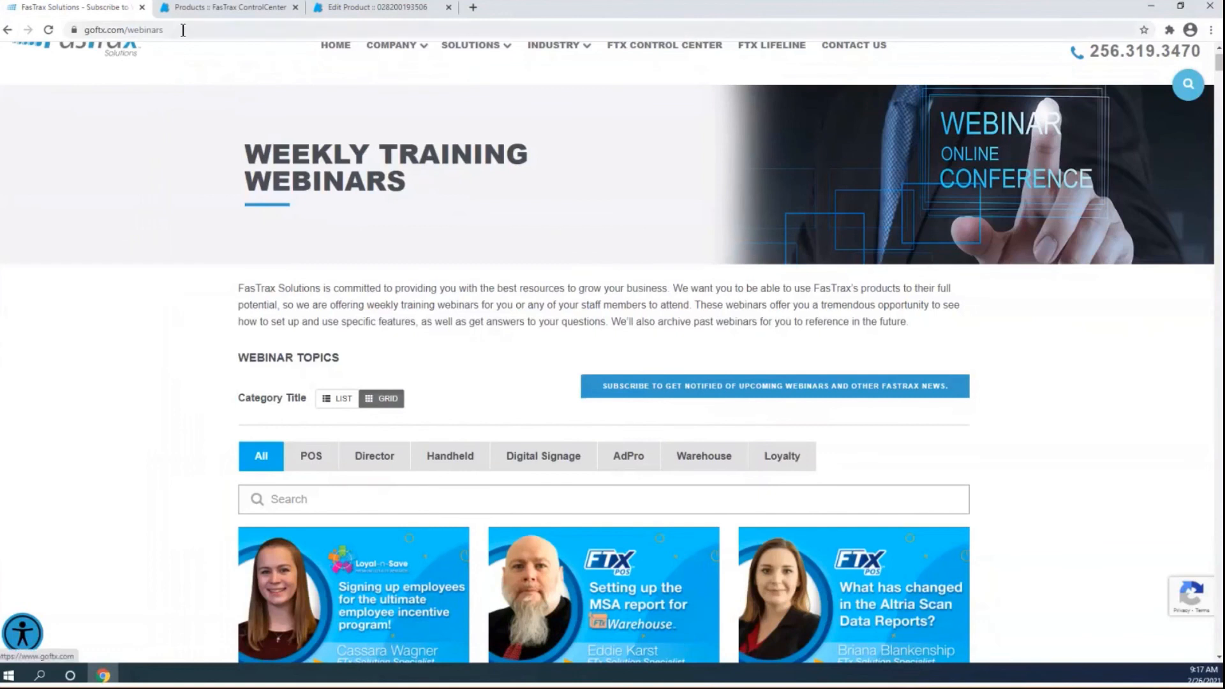
left_click_drag(182, 30, 104, 43)
key("ctrl+a")
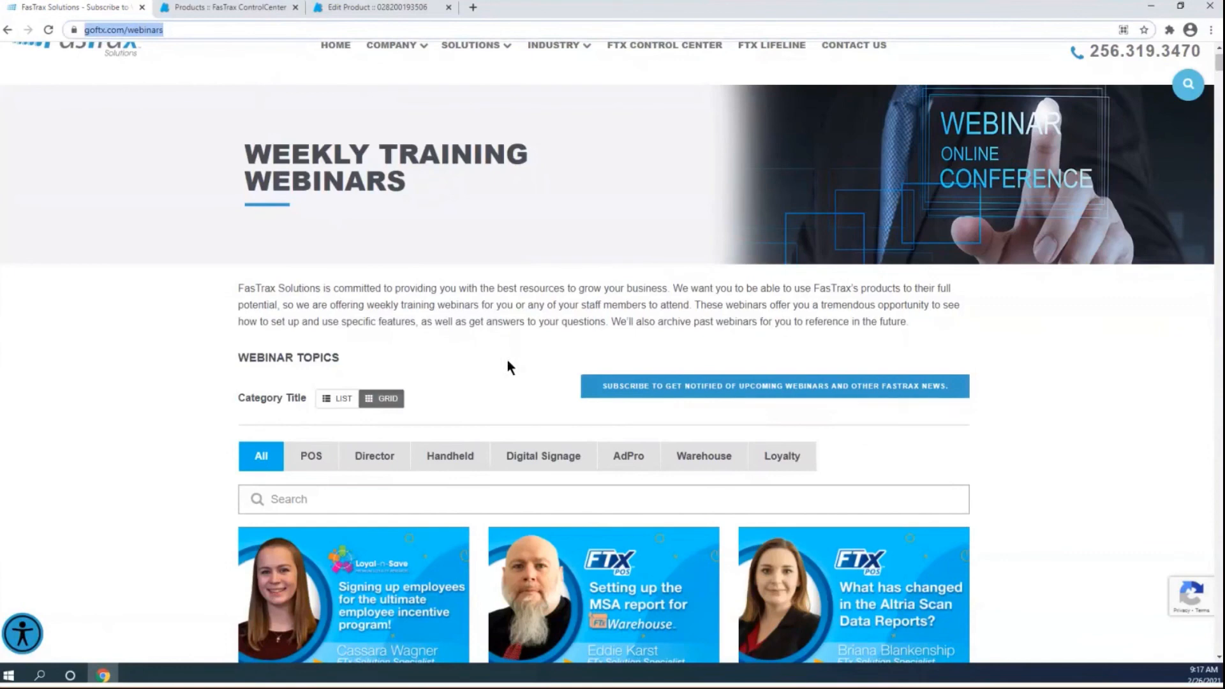
scroll(508, 367, "down", 3)
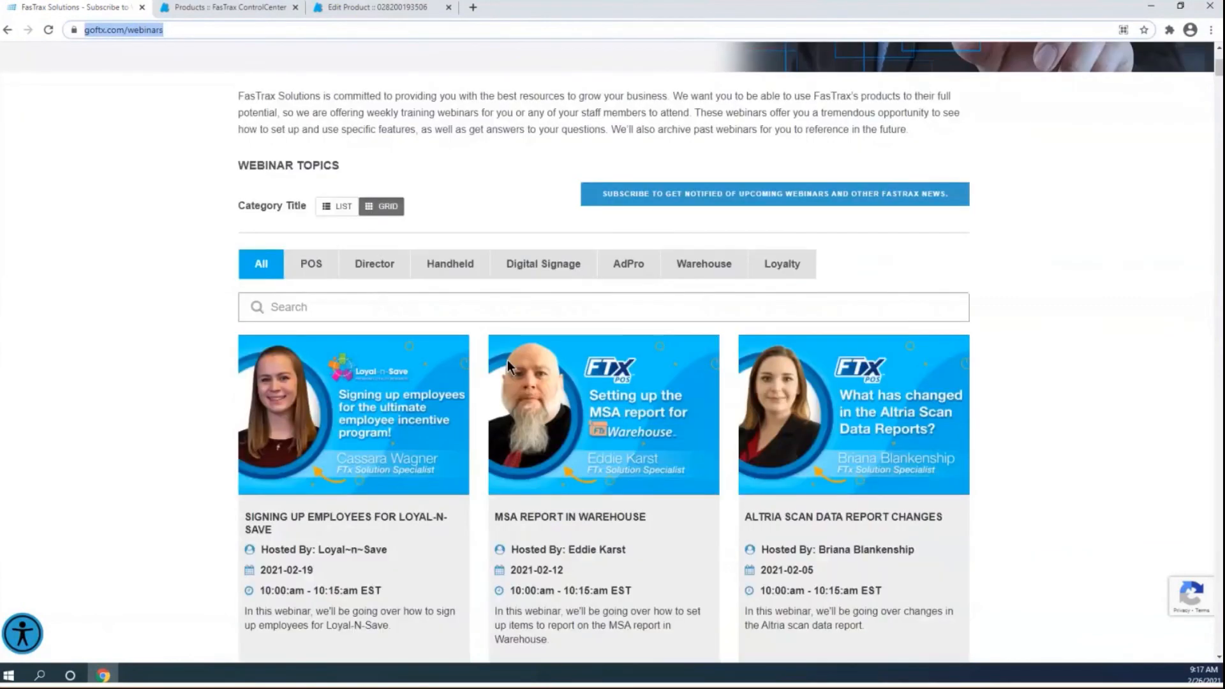
scroll(658, 444, "down", 3)
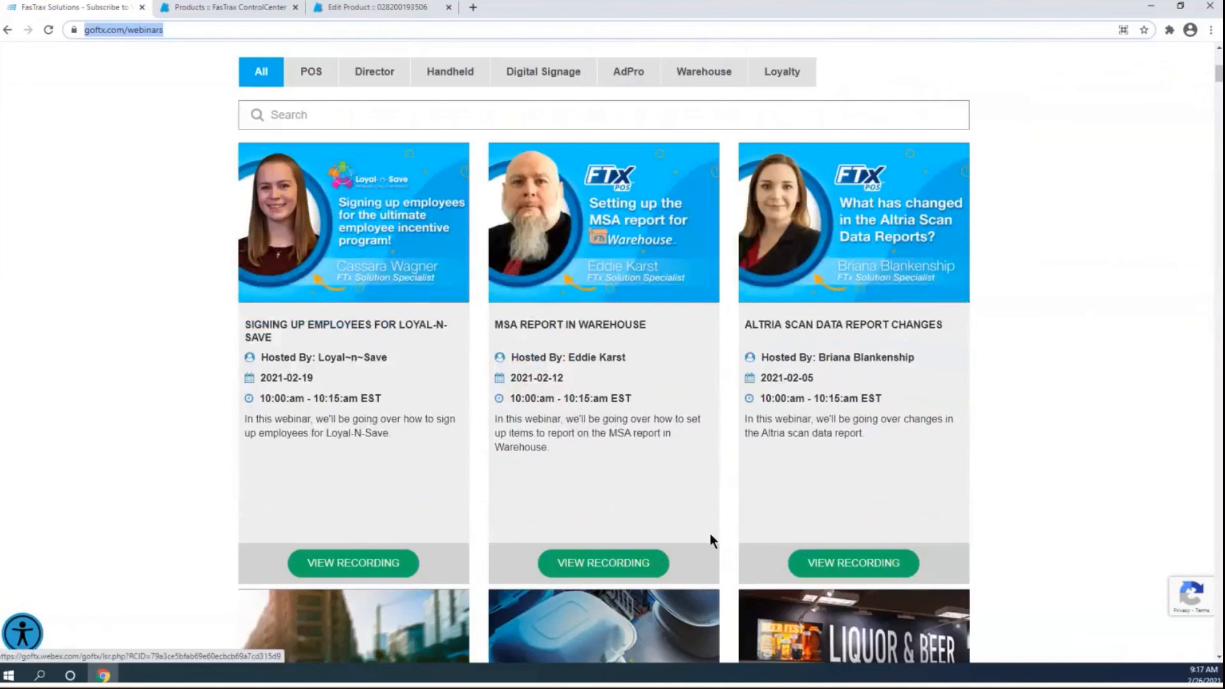
scroll(663, 557, "up", 5)
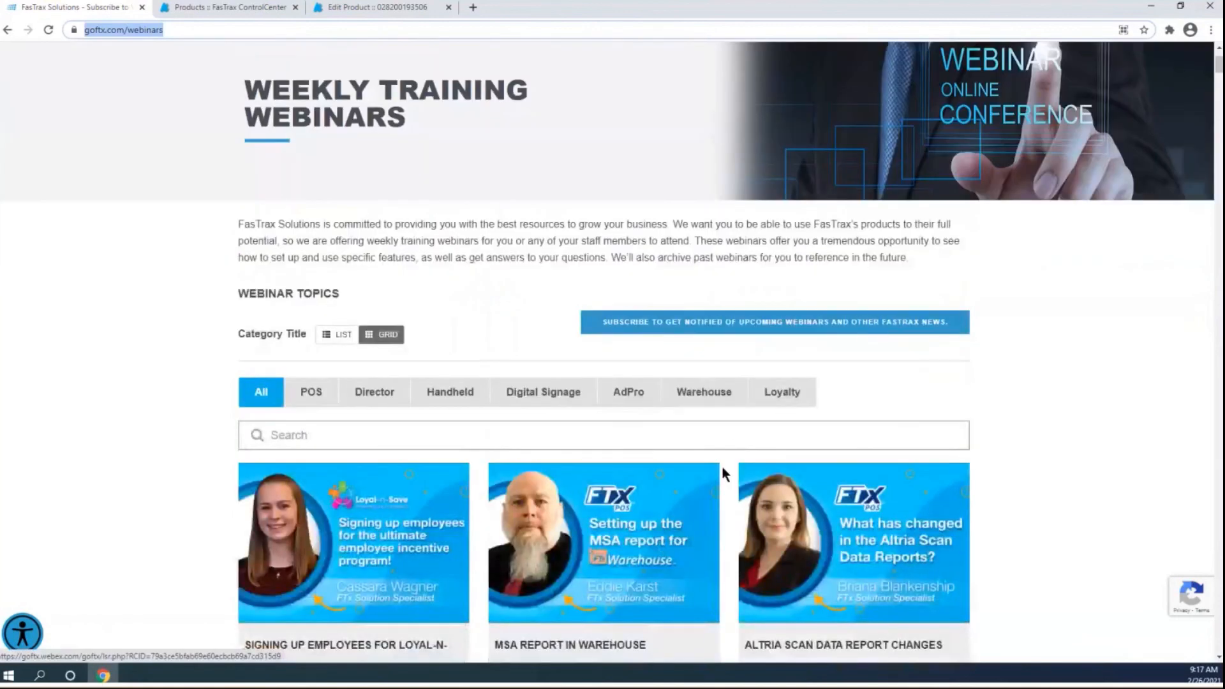